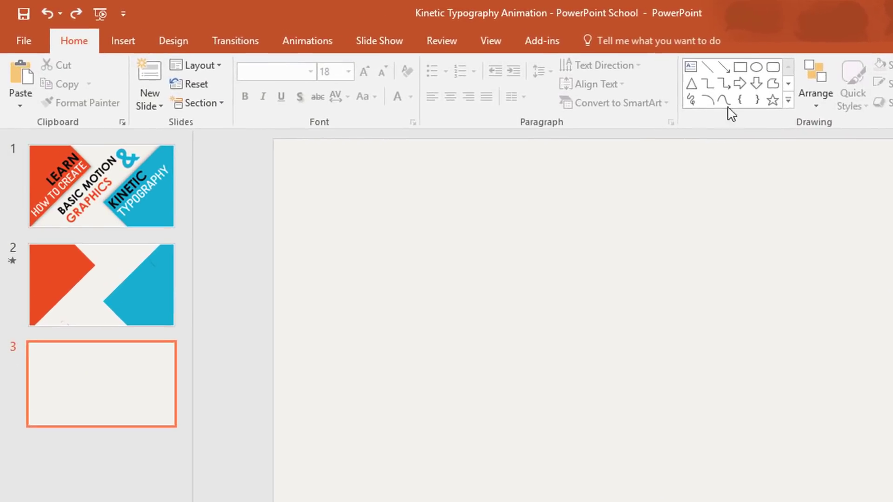
Choose the Rectangle shape from the Home tab's Drawing gallery.
{"action": "left_click", "coordinate": [761, 69]}
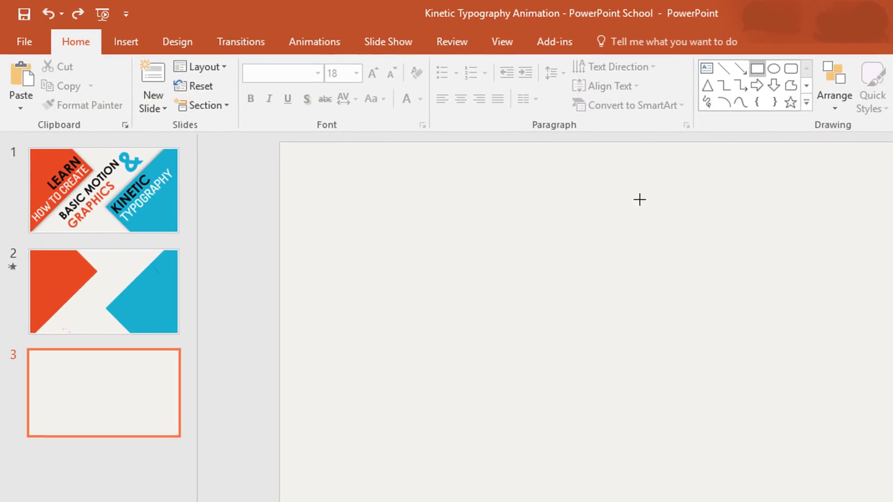
Draw a large blue rectangle, rotate it 45° and move it off the slide's left edge.
{"action": "left_click_drag", "start_coordinate": [345, 170], "coordinate": [892, 501]}
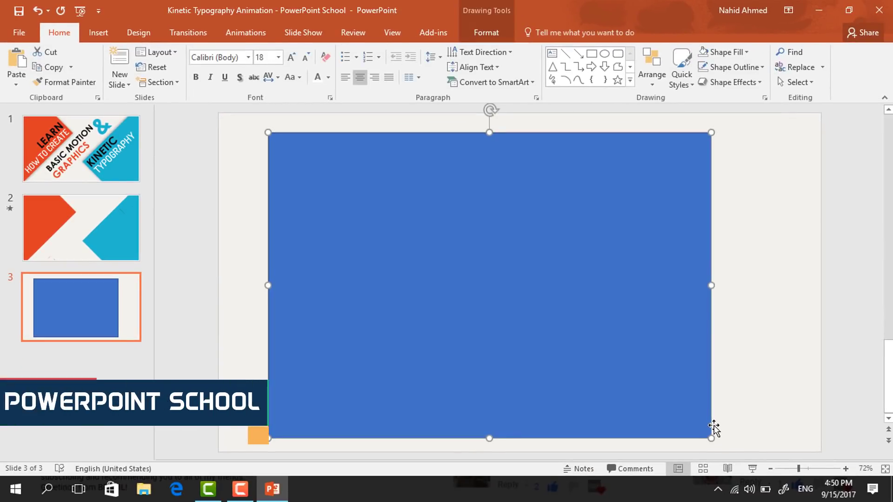
{"action": "scroll", "coordinate": [713, 426], "scroll_direction": "down", "scroll_amount": 4}
{"action": "left_click_drag", "start_coordinate": [506, 190], "coordinate": [454, 225]}
{"action": "left_click_drag", "start_coordinate": [480, 265], "coordinate": [589, 307]}
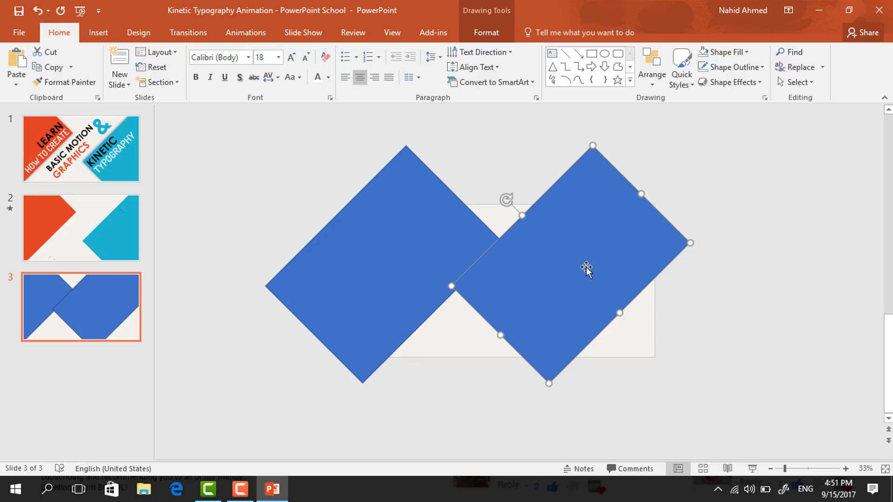
Position the second diamond off the lower right, then select the left diamond.
{"action": "left_click_drag", "start_coordinate": [572, 253], "coordinate": [640, 281]}
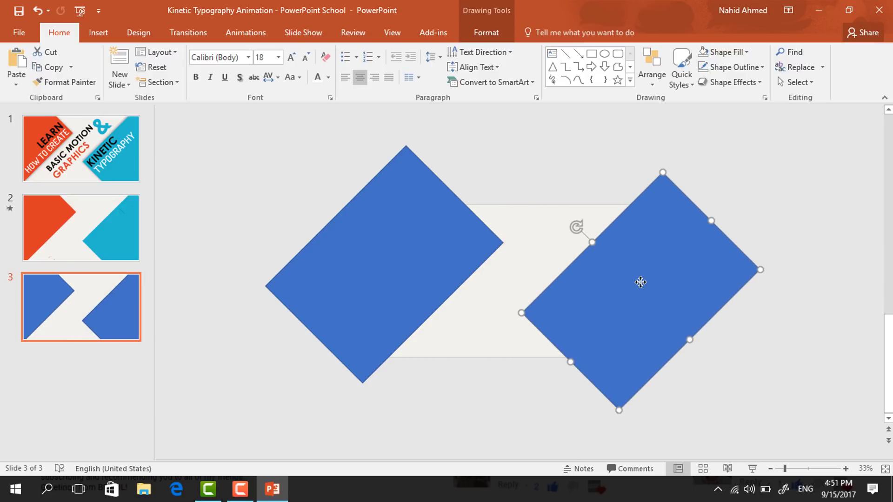
{"action": "left_click", "coordinate": [446, 402]}
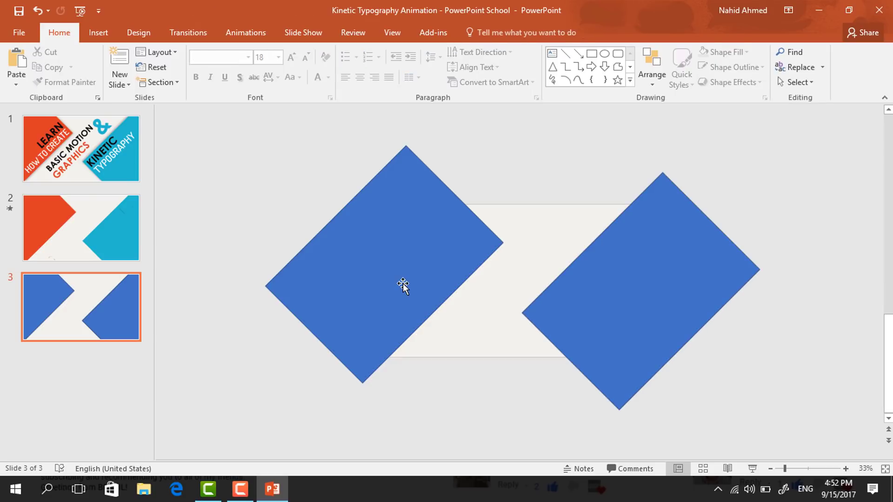
{"action": "left_click", "coordinate": [403, 285]}
Fill the left diamond orange-red and remove its outline.
{"action": "left_click", "coordinate": [486, 34]}
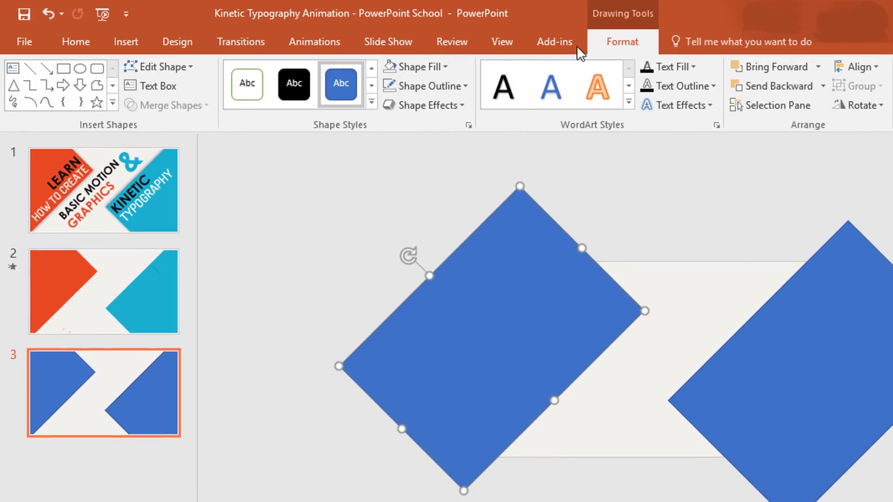
{"action": "left_click", "coordinate": [445, 68]}
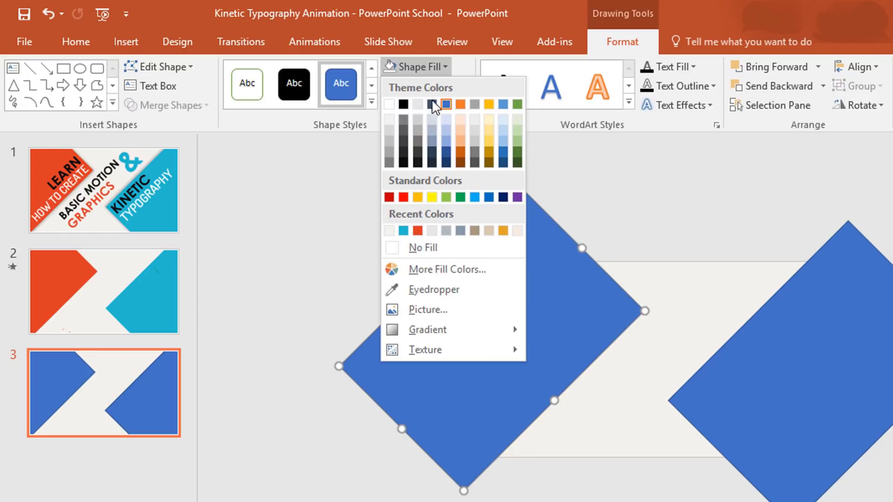
{"action": "left_click", "coordinate": [418, 230]}
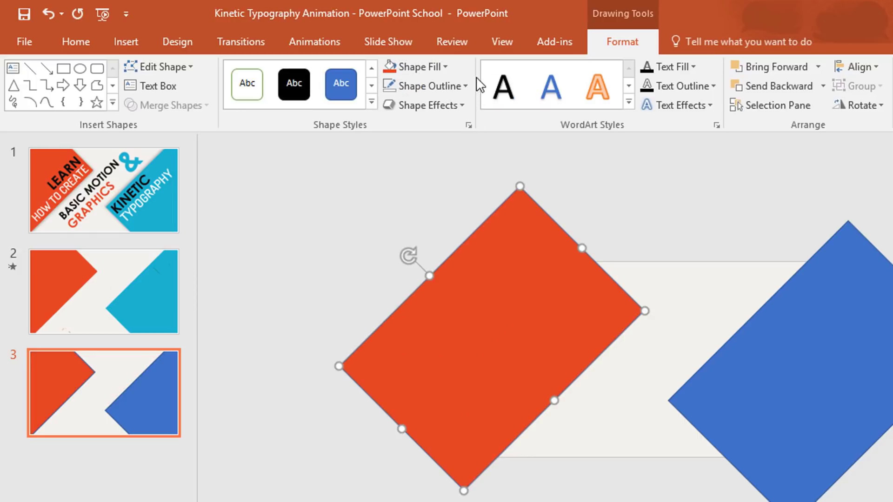
{"action": "left_click", "coordinate": [461, 87]}
{"action": "left_click", "coordinate": [471, 266]}
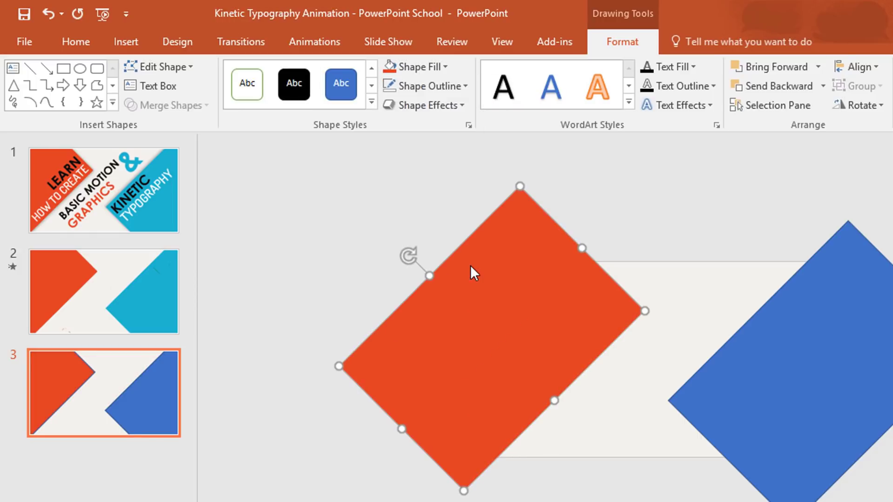
Fill the right diamond cyan and remove its outline.
{"action": "left_click", "coordinate": [783, 331]}
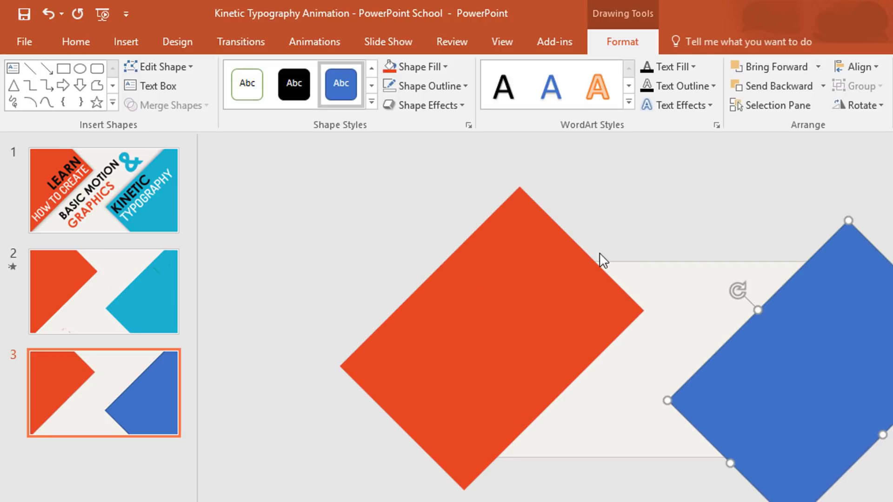
{"action": "left_click", "coordinate": [445, 69]}
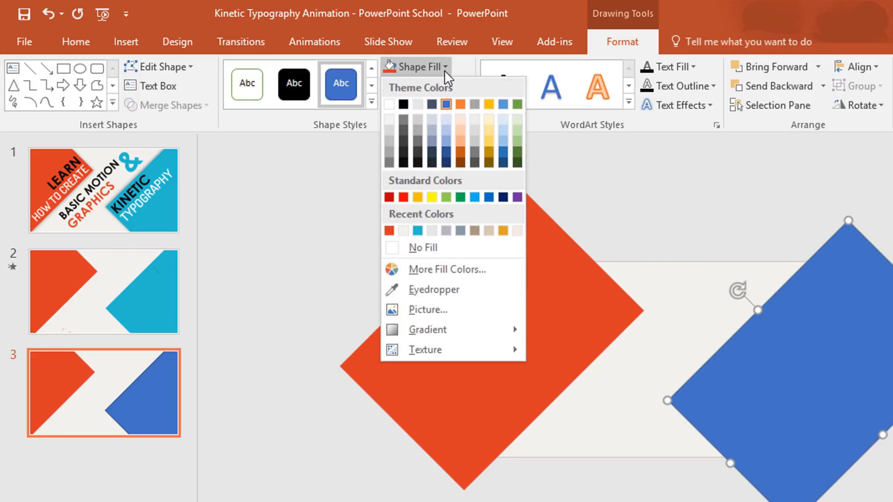
{"action": "left_click", "coordinate": [418, 229]}
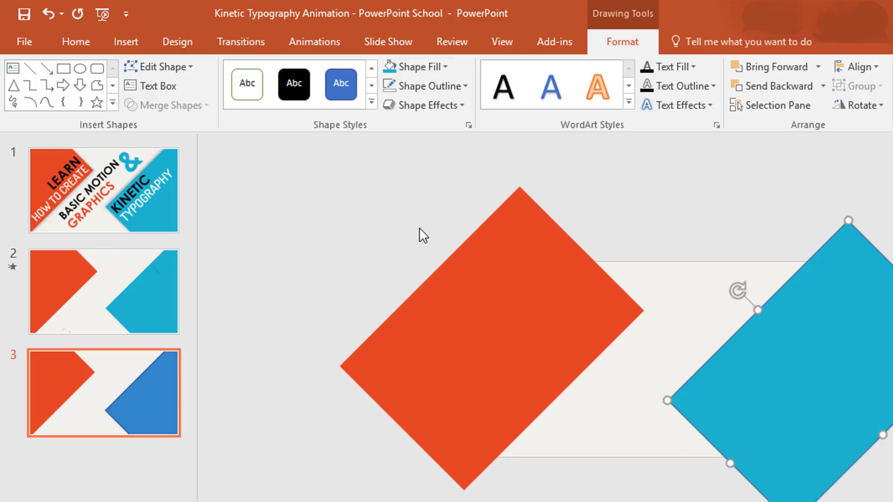
{"action": "left_click", "coordinate": [464, 85]}
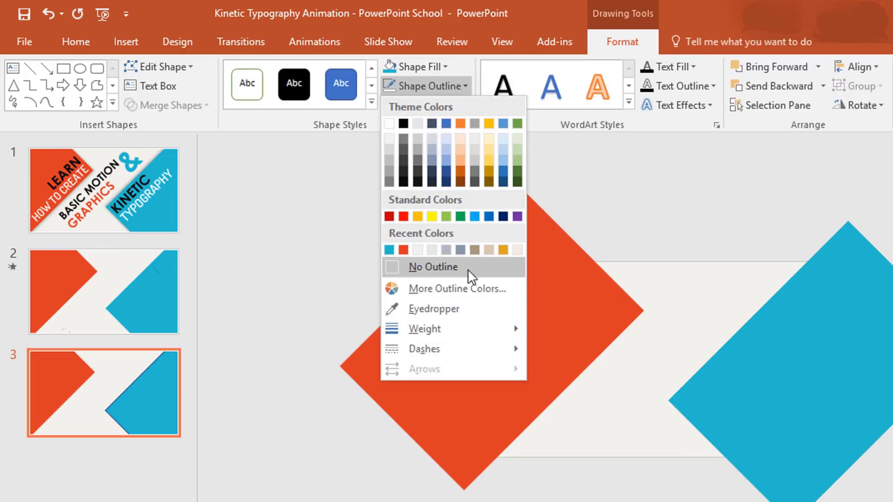
{"action": "left_click", "coordinate": [470, 275]}
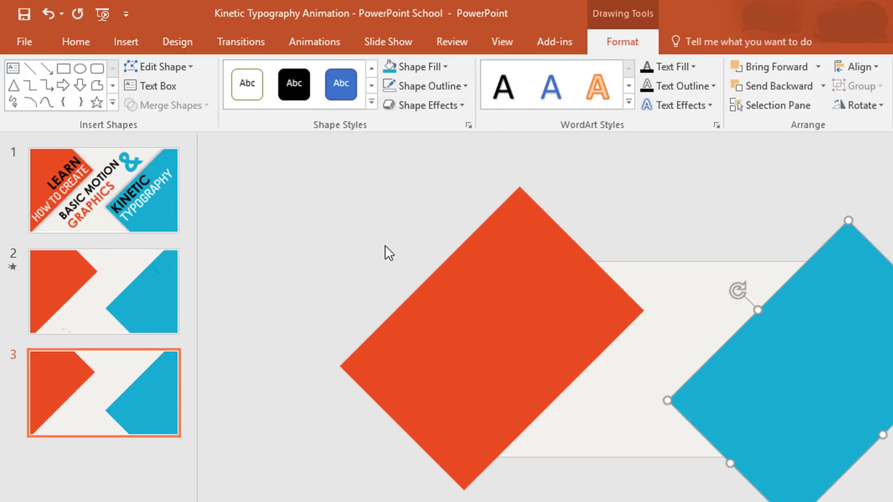
{"action": "left_click", "coordinate": [340, 219]}
{"action": "left_click", "coordinate": [756, 70]}
Subtract a rectangle from the orange diamond to trim off its top point.
{"action": "mouse_move", "coordinate": [375, 181]}
{"action": "left_mouse_down"}
{"action": "mouse_move", "coordinate": [506, 238]}
{"action": "mouse_move", "coordinate": [615, 258]}
{"action": "left_mouse_up"}
{"action": "left_click", "coordinate": [582, 304]}
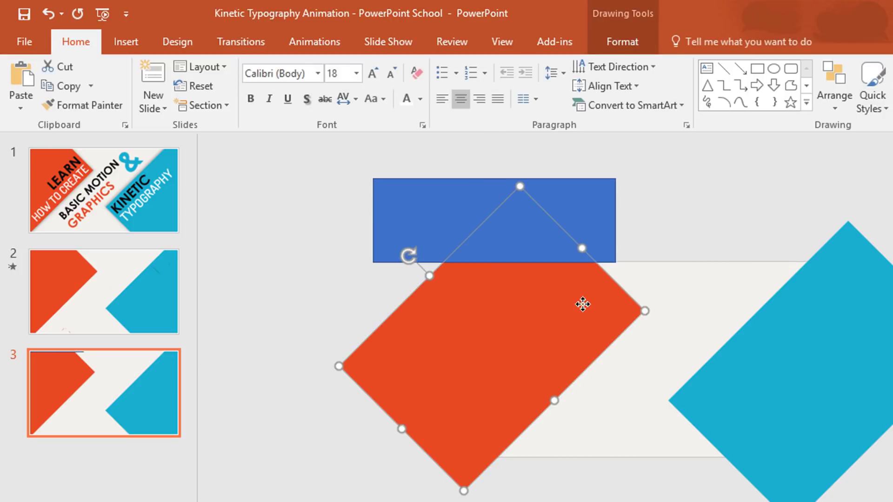
{"action": "left_click", "coordinate": [596, 217], "text": "shift"}
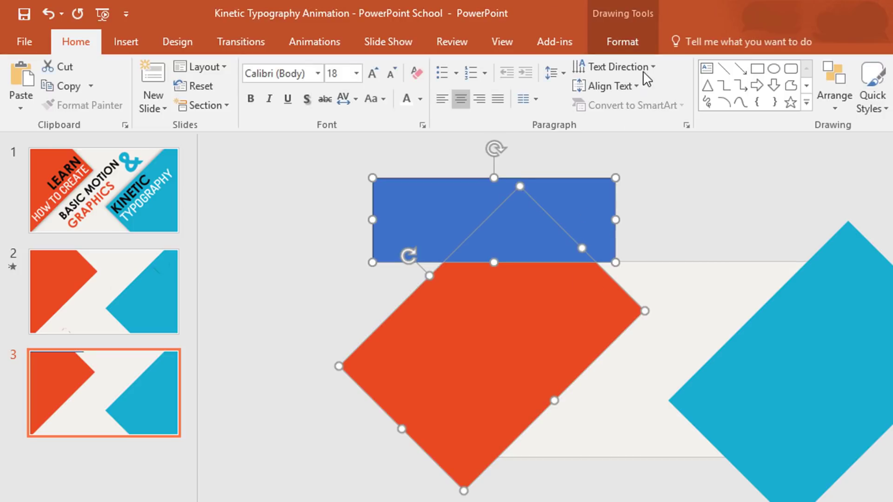
{"action": "left_click", "coordinate": [630, 46]}
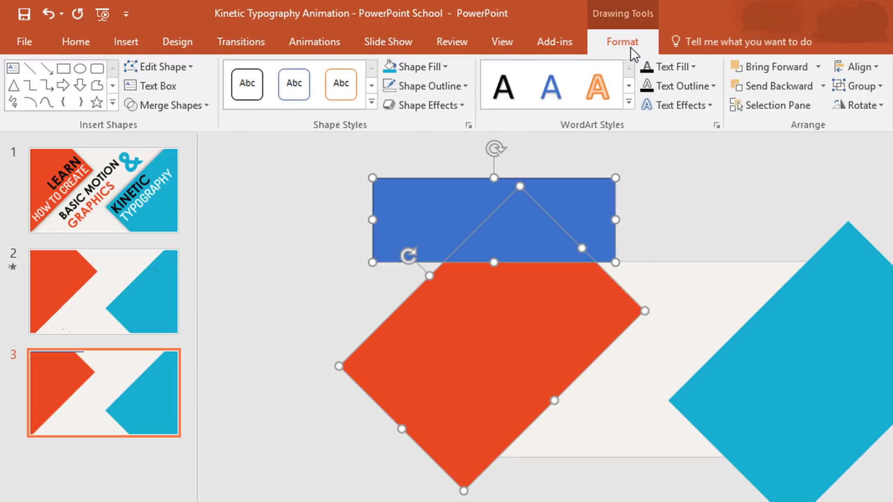
{"action": "left_click", "coordinate": [206, 105]}
{"action": "left_click", "coordinate": [177, 210]}
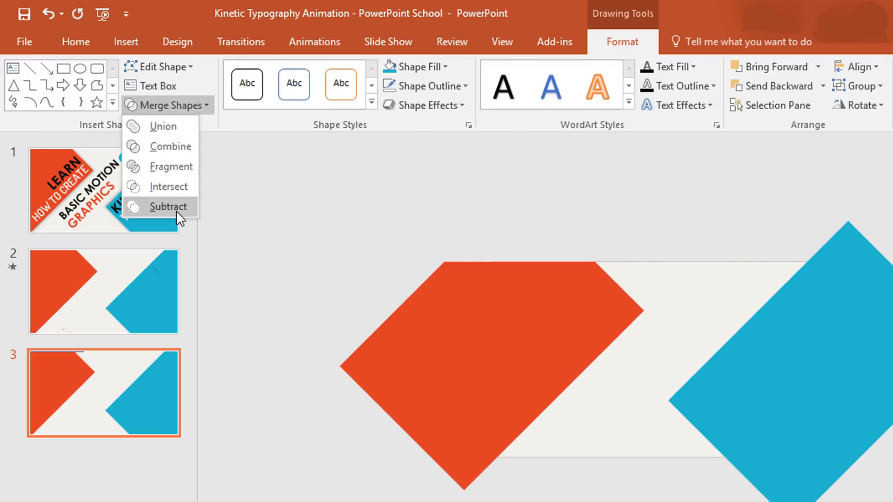
{"action": "left_click", "coordinate": [176, 210]}
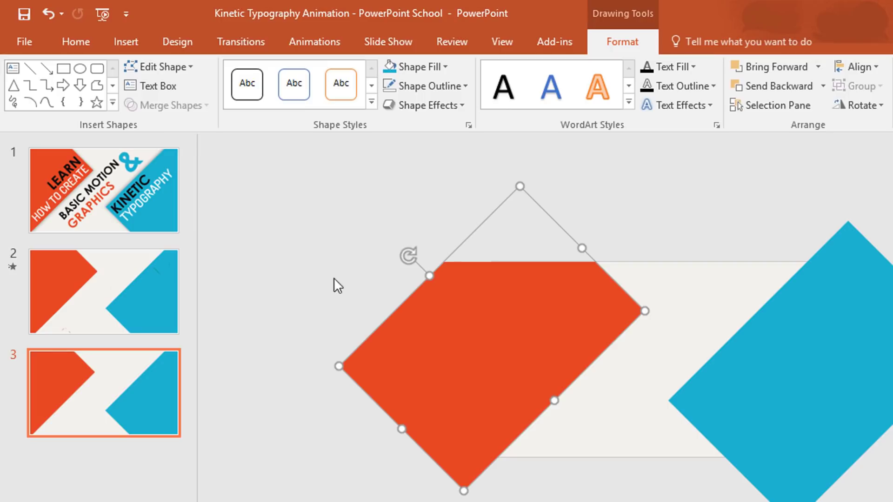
Cut the orange shape's left part away so it ends flush with the slide edge.
{"action": "left_click", "coordinate": [63, 70]}
{"action": "left_click_drag", "start_coordinate": [284, 173], "coordinate": [502, 501]}
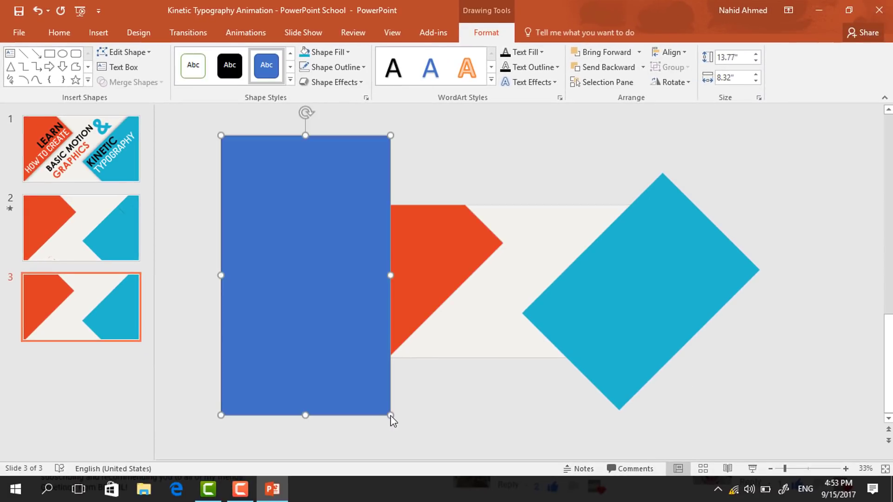
{"action": "left_click_drag", "start_coordinate": [390, 275], "coordinate": [384, 278]}
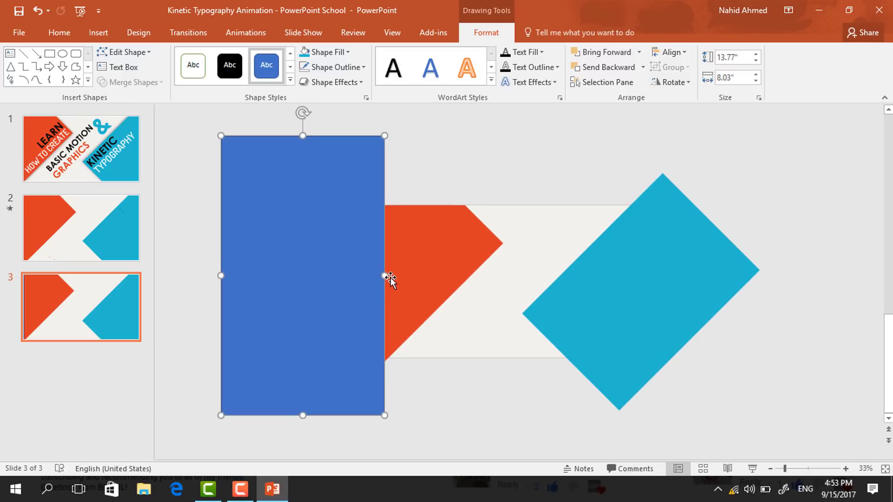
{"action": "left_click", "coordinate": [390, 231]}
{"action": "left_click", "coordinate": [296, 207], "text": "shift"}
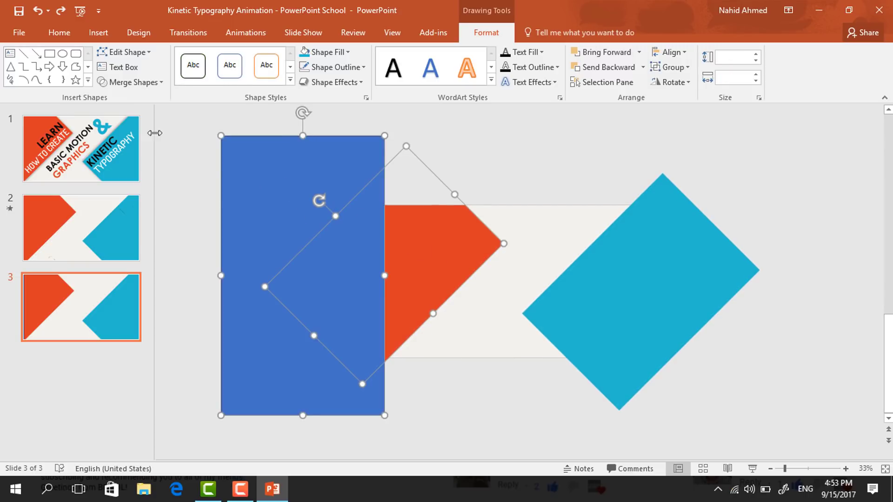
{"action": "left_click", "coordinate": [152, 88]}
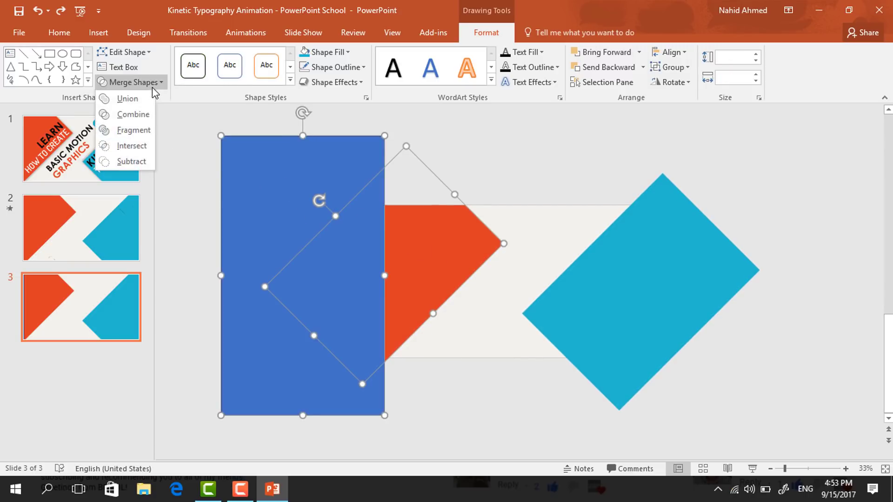
{"action": "left_click", "coordinate": [146, 165]}
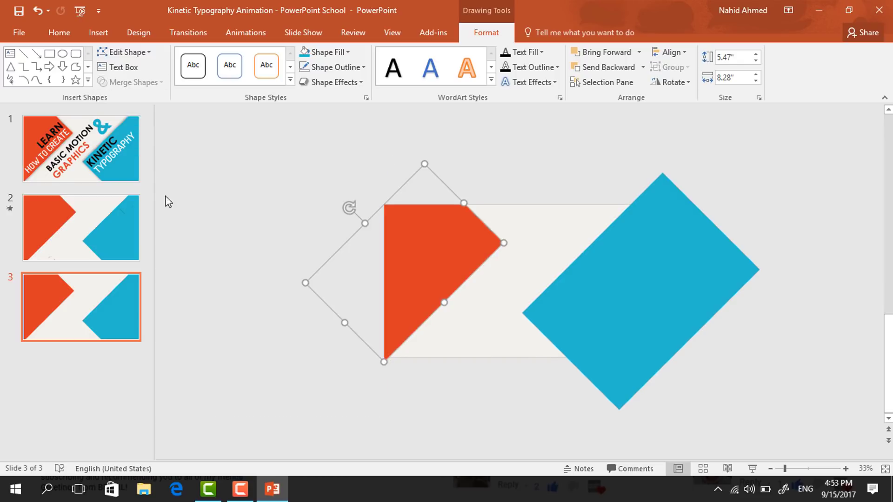
{"action": "left_click", "coordinate": [152, 177]}
Trim the top off the cyan diamond by subtracting a rectangle.
{"action": "left_click", "coordinate": [592, 54]}
{"action": "left_click_drag", "start_coordinate": [552, 141], "coordinate": [727, 205]}
{"action": "left_click", "coordinate": [642, 288], "text": "shift"}
{"action": "left_click", "coordinate": [486, 32]}
{"action": "left_click", "coordinate": [130, 82]}
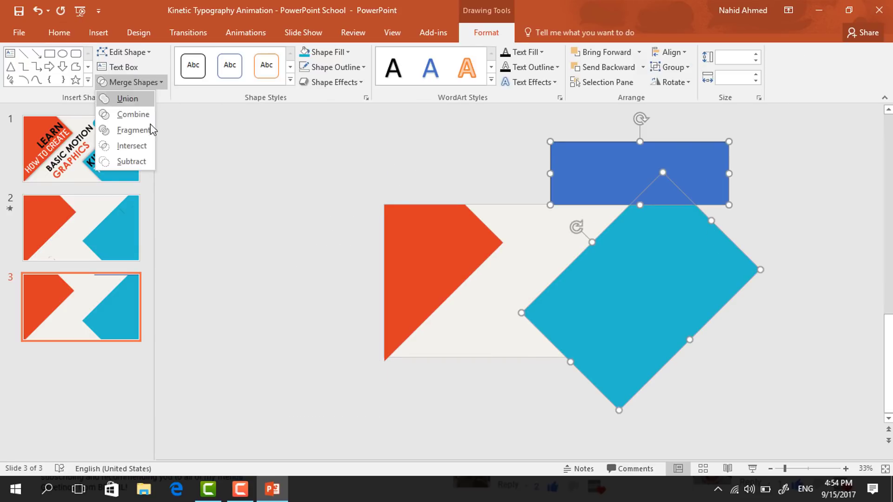
{"action": "left_click", "coordinate": [140, 162]}
{"action": "left_click", "coordinate": [190, 212]}
Cut the cyan shape's right side flush with the slide edge.
{"action": "left_click", "coordinate": [591, 54]}
{"action": "left_click_drag", "start_coordinate": [811, 156], "coordinate": [654, 403]}
{"action": "left_click", "coordinate": [625, 367], "text": "shift"}
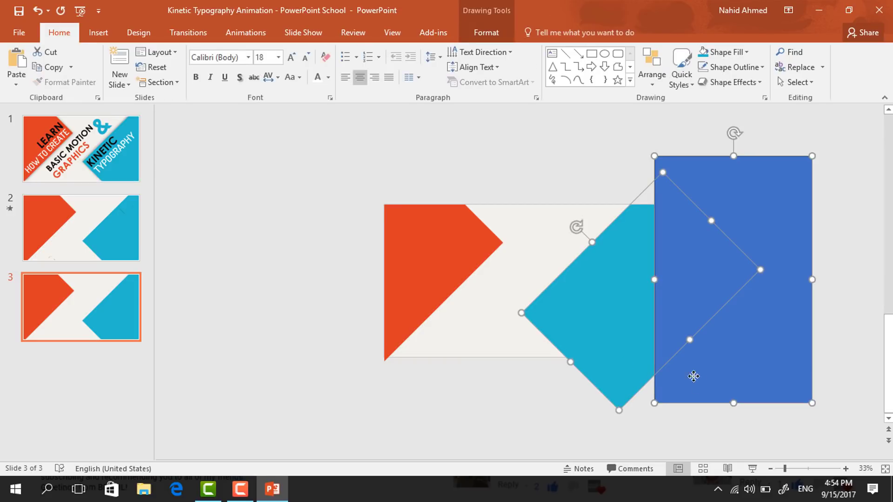
{"action": "left_click", "coordinate": [486, 32]}
{"action": "left_click", "coordinate": [131, 82]}
{"action": "left_click", "coordinate": [132, 160]}
{"action": "left_click", "coordinate": [389, 140]}
Cut away the bottom of the cyan shape.
{"action": "left_click", "coordinate": [591, 54]}
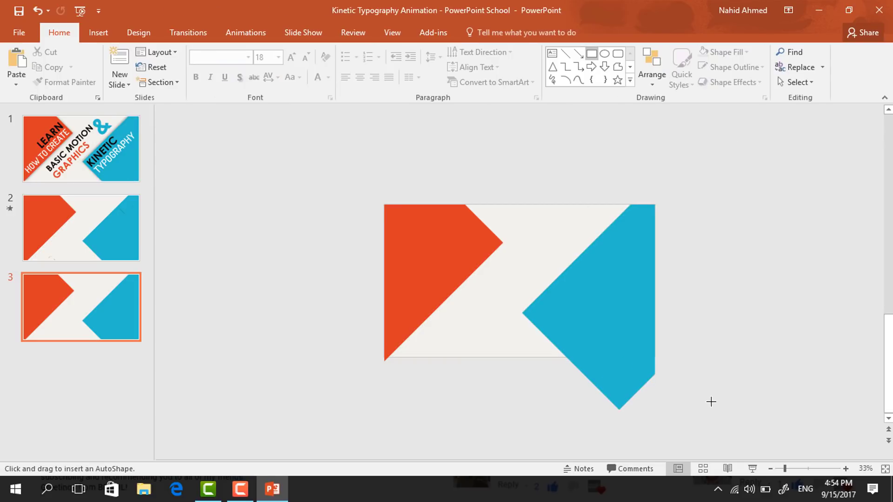
{"action": "left_click_drag", "start_coordinate": [727, 439], "coordinate": [508, 356]}
{"action": "left_click", "coordinate": [594, 339], "text": "shift"}
{"action": "left_click", "coordinate": [486, 32]}
{"action": "left_click", "coordinate": [132, 81]}
{"action": "left_click", "coordinate": [139, 161]}
{"action": "left_click", "coordinate": [267, 372]}
Trim the bottom point off the orange shape.
{"action": "left_click", "coordinate": [592, 53]}
{"action": "left_click_drag", "start_coordinate": [425, 377], "coordinate": [349, 357]}
{"action": "left_click", "coordinate": [409, 312], "text": "shift"}
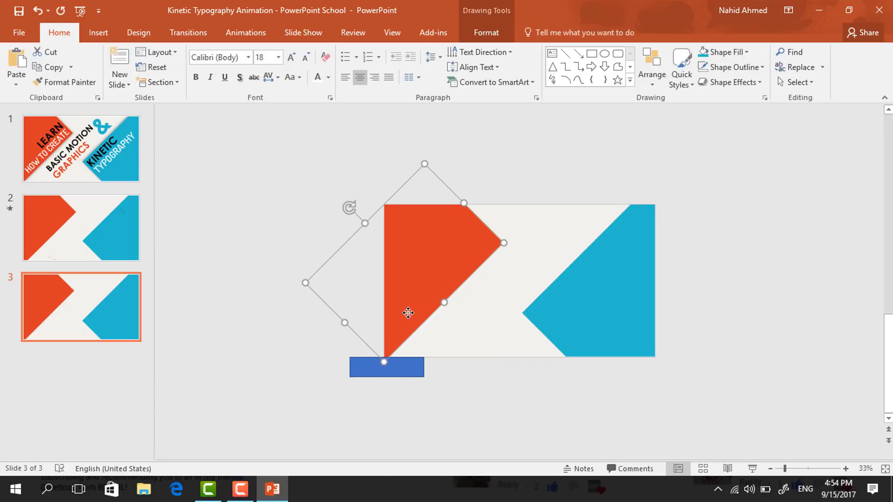
{"action": "left_click", "coordinate": [485, 32]}
{"action": "left_click", "coordinate": [131, 82]}
{"action": "left_click", "coordinate": [132, 161]}
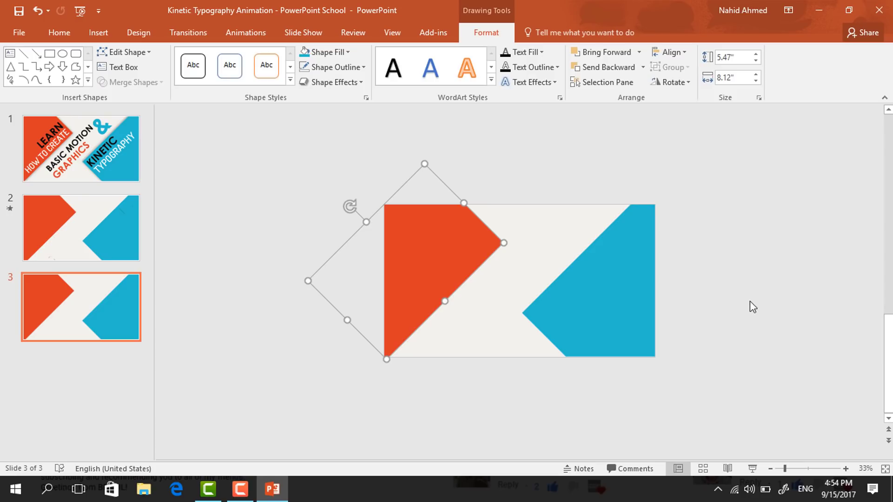
{"action": "left_click", "coordinate": [748, 303]}
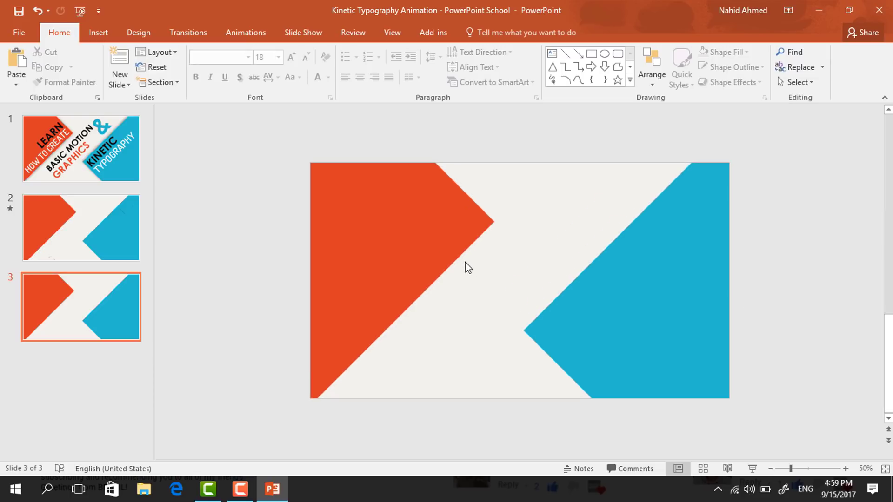
Undo the last change and give the orange shape an outer drop shadow in Format Shape.
{"action": "key", "text": "ctrl+z"}
{"action": "left_click", "coordinate": [404, 232]}
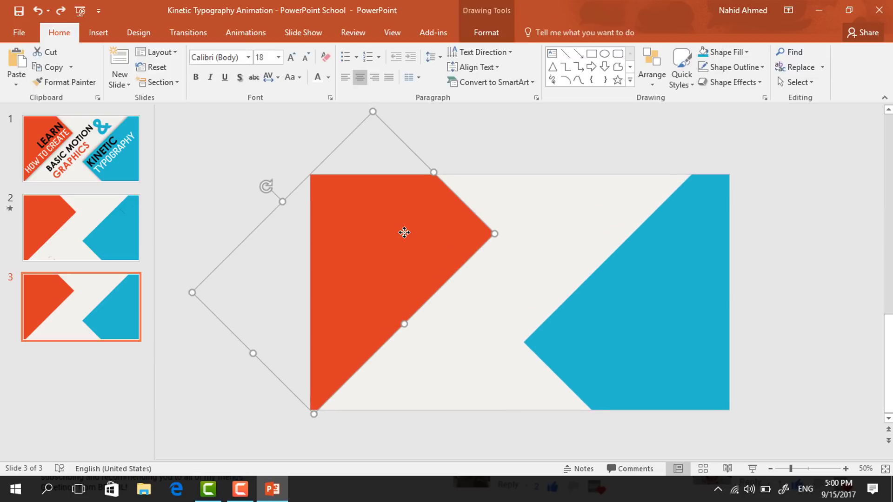
{"action": "left_click", "coordinate": [493, 29]}
{"action": "left_click", "coordinate": [366, 97]}
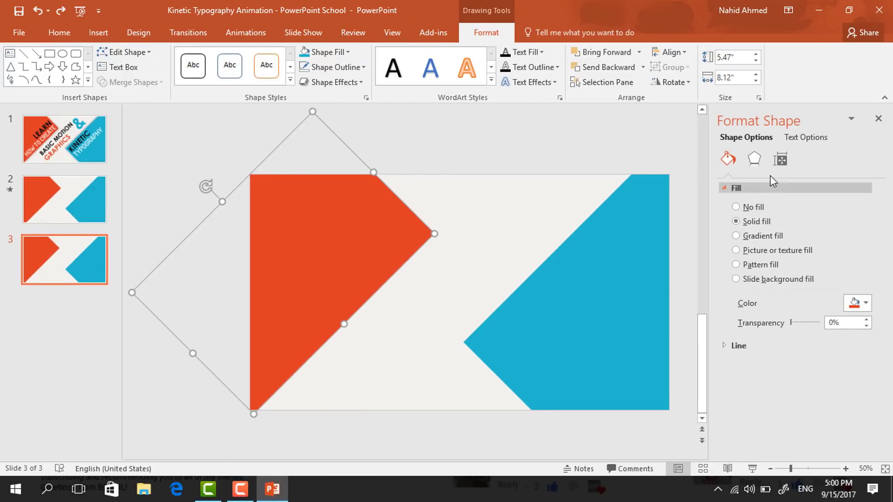
{"action": "left_click", "coordinate": [753, 161]}
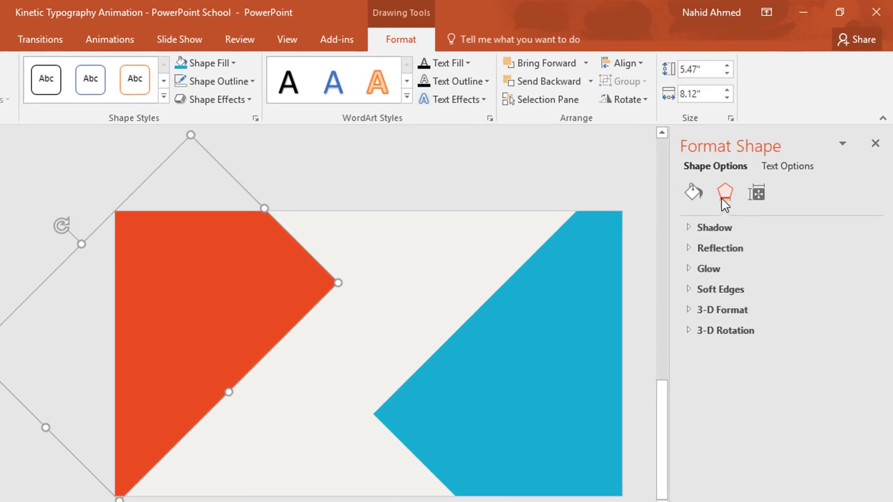
{"action": "left_click", "coordinate": [697, 230]}
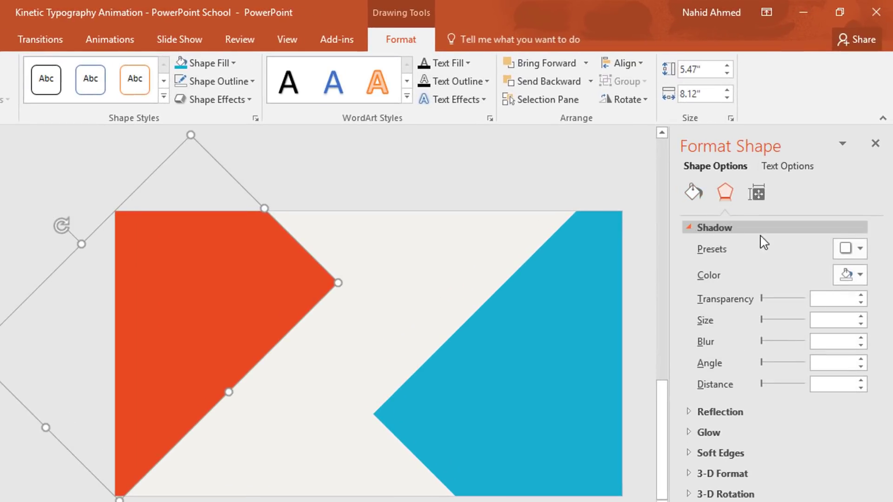
{"action": "left_click", "coordinate": [859, 248]}
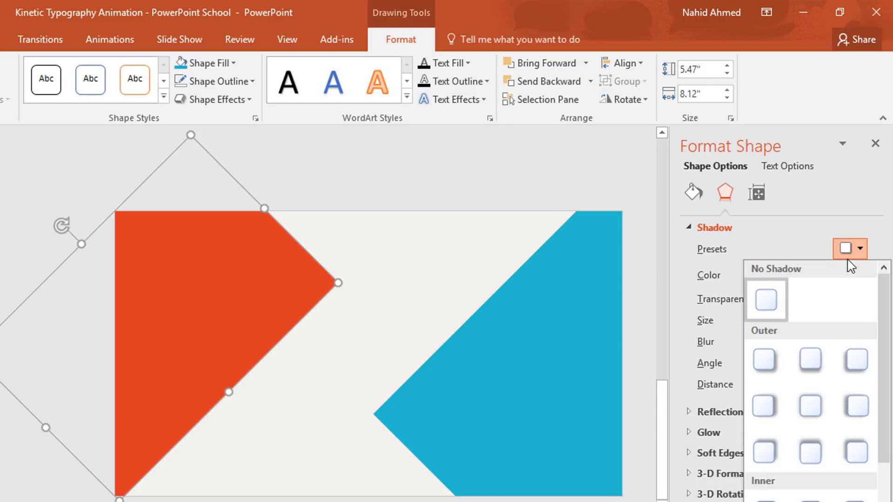
{"action": "left_click", "coordinate": [774, 370]}
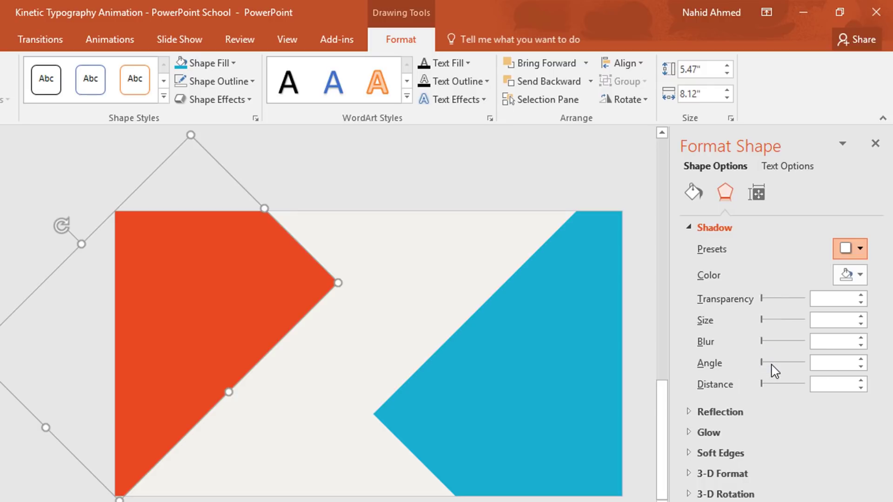
Make the orange shape's shadow grey with 37% transparency and 25 pt blur.
{"action": "left_click", "coordinate": [859, 275]}
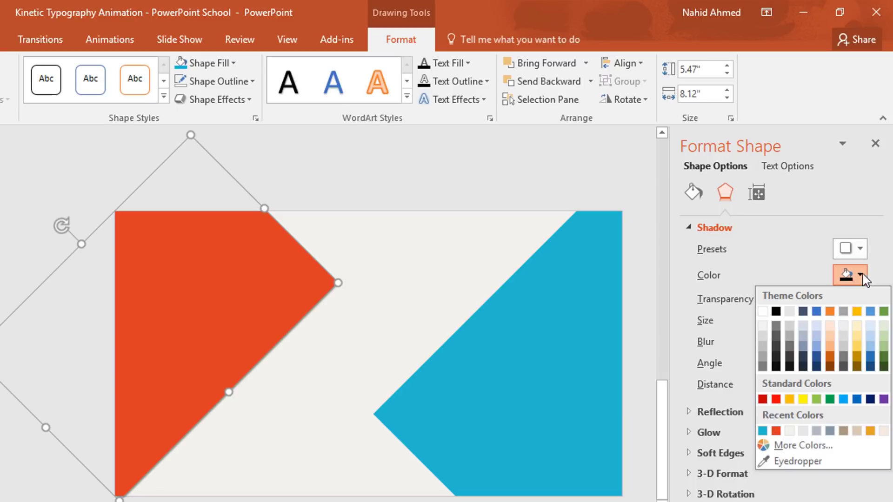
{"action": "left_click", "coordinate": [762, 367]}
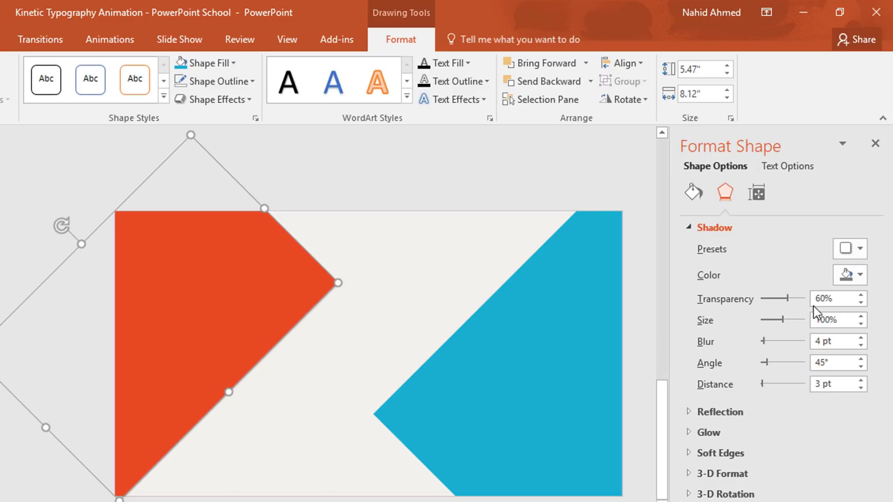
{"action": "double_click", "coordinate": [822, 298]}
{"action": "type", "text": "37"}
{"action": "left_click", "coordinate": [825, 319]}
{"action": "key", "text": "Delete"}
{"action": "key", "text": "Delete"}
{"action": "type", "text": "4"}
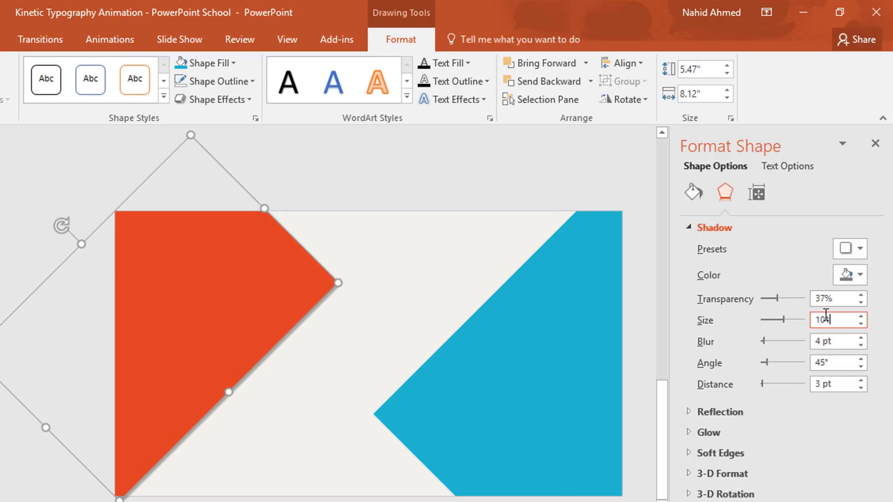
{"action": "left_click", "coordinate": [832, 341]}
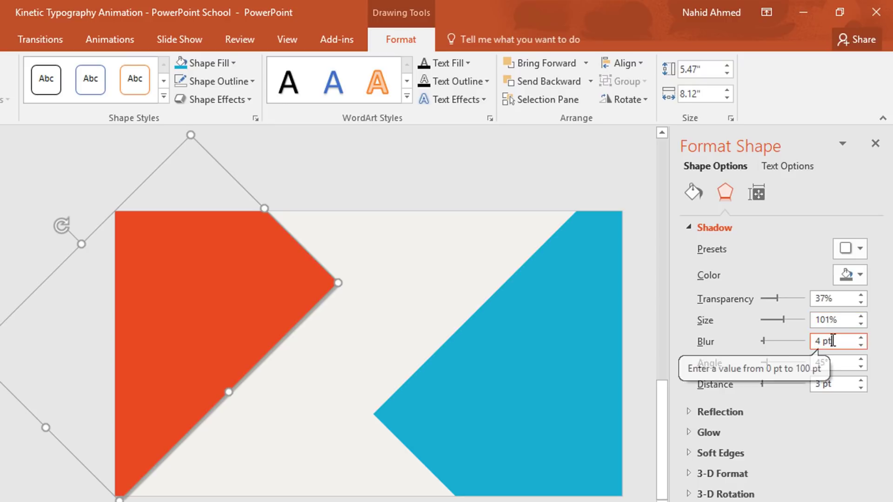
{"action": "type", "text": "25"}
{"action": "key", "text": "Return"}
Give the blue shape an outer drop shadow in dark grey.
{"action": "left_click", "coordinate": [589, 356]}
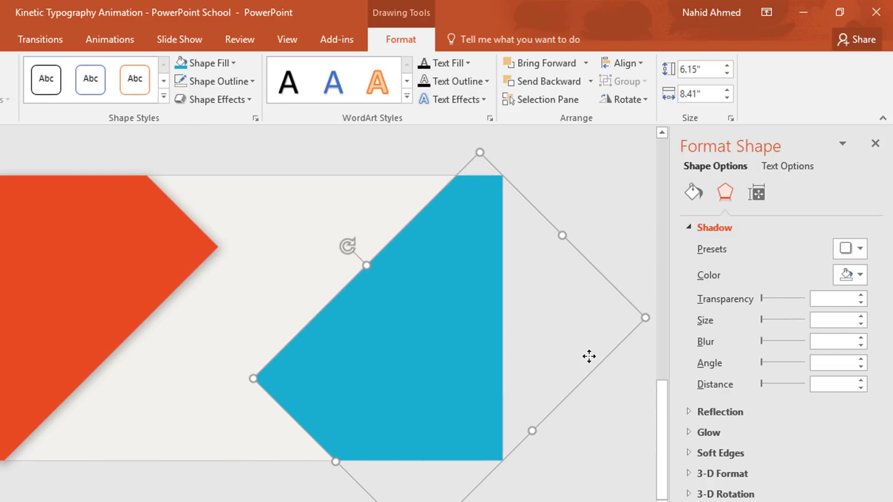
{"action": "left_click", "coordinate": [859, 251]}
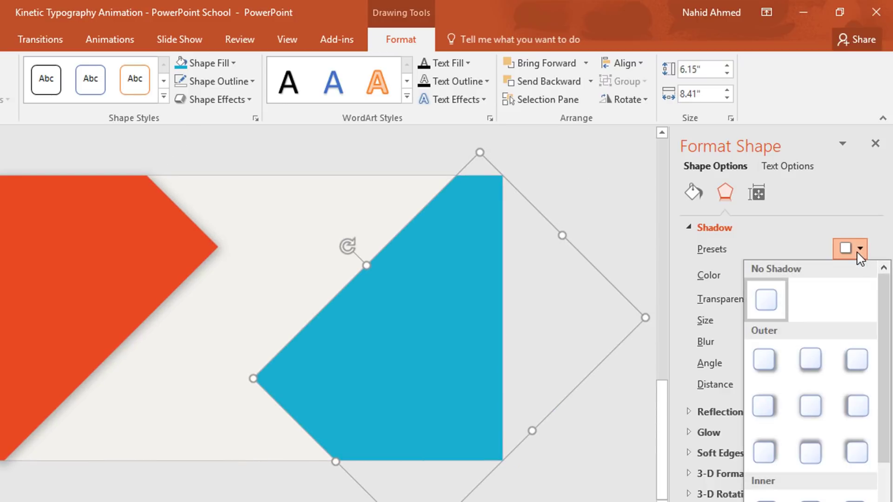
{"action": "left_click", "coordinate": [853, 458]}
{"action": "left_click", "coordinate": [864, 279]}
{"action": "left_click", "coordinate": [763, 369]}
Set the blue shape's shadow to 37% transparency, 101% size and 25 pt blur.
{"action": "left_click", "coordinate": [820, 298]}
{"action": "type", "text": "37%"}
{"action": "left_click", "coordinate": [837, 320]}
{"action": "double_click", "coordinate": [834, 320]}
{"action": "type", "text": "101"}
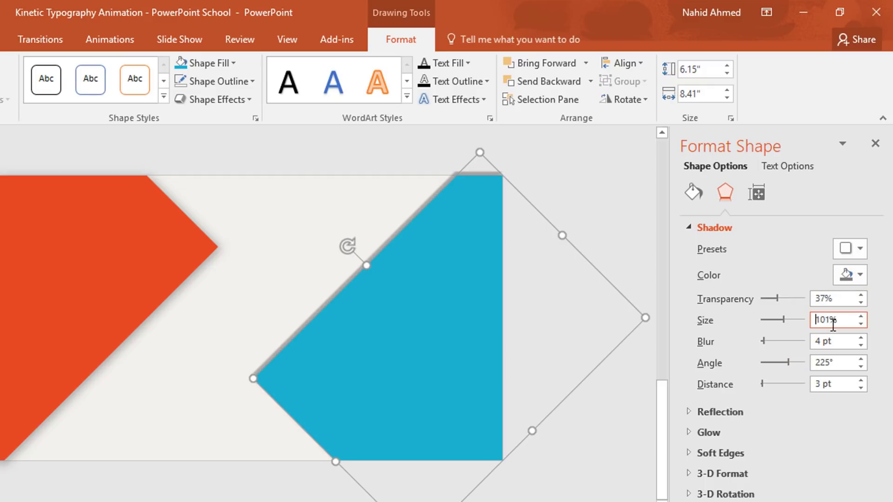
{"action": "left_click", "coordinate": [848, 346]}
{"action": "type", "text": "2"}
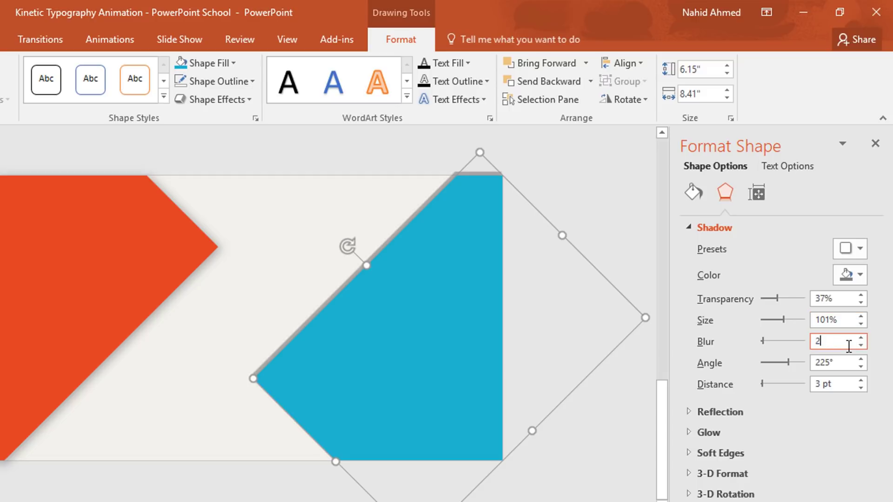
{"action": "type", "text": "5"}
{"action": "key", "text": "Return"}
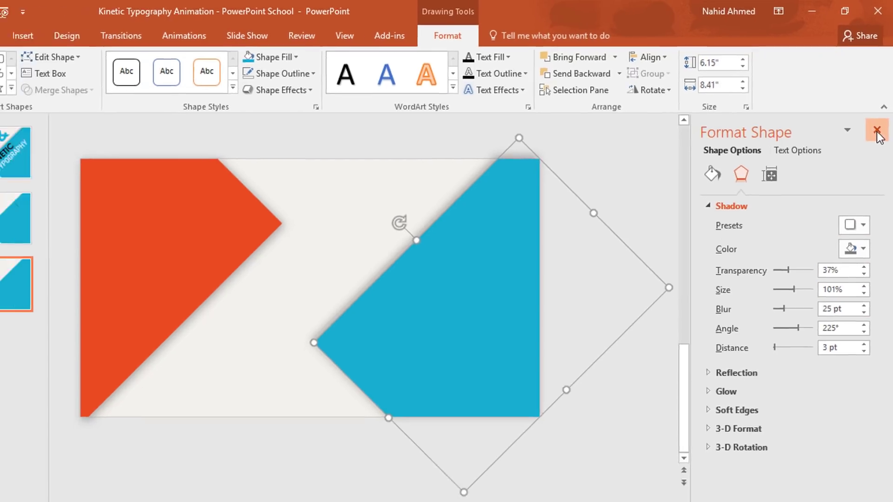
{"action": "left_click", "coordinate": [876, 144]}
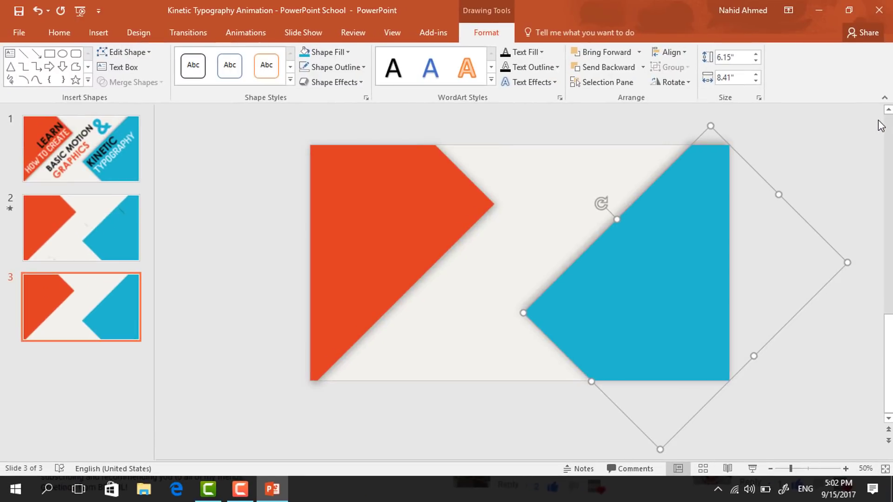
{"action": "left_click", "coordinate": [845, 173]}
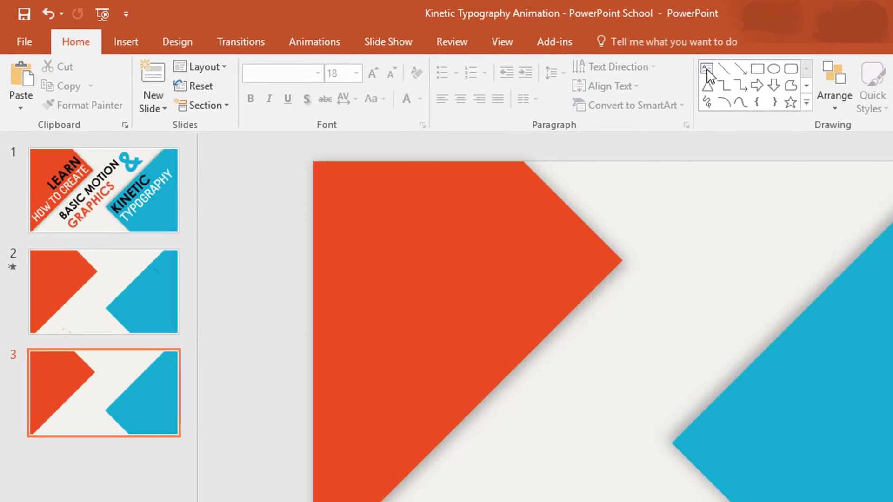
Type LEARN in a new text box on the orange shape, set to 88 pt Century Gothic.
{"action": "left_click", "coordinate": [707, 70]}
{"action": "left_click_drag", "start_coordinate": [354, 269], "coordinate": [581, 361]}
{"action": "type", "text": "LEARN"}
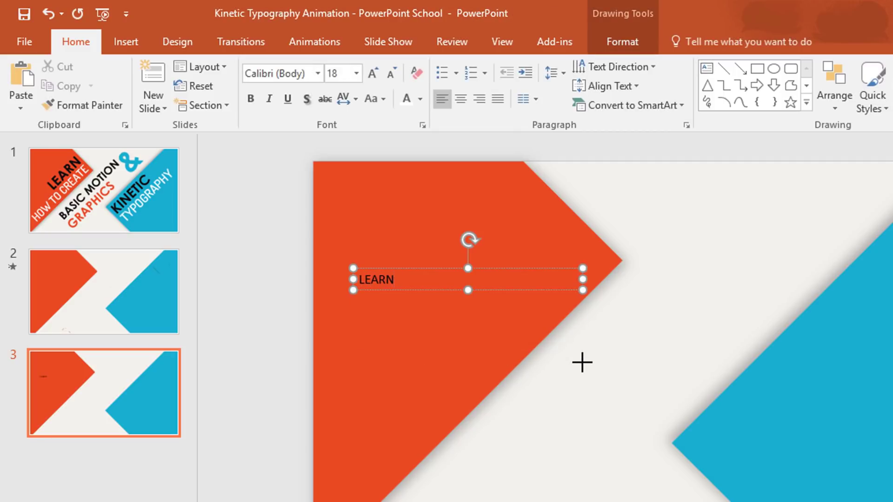
{"action": "key", "text": "ctrl+a"}
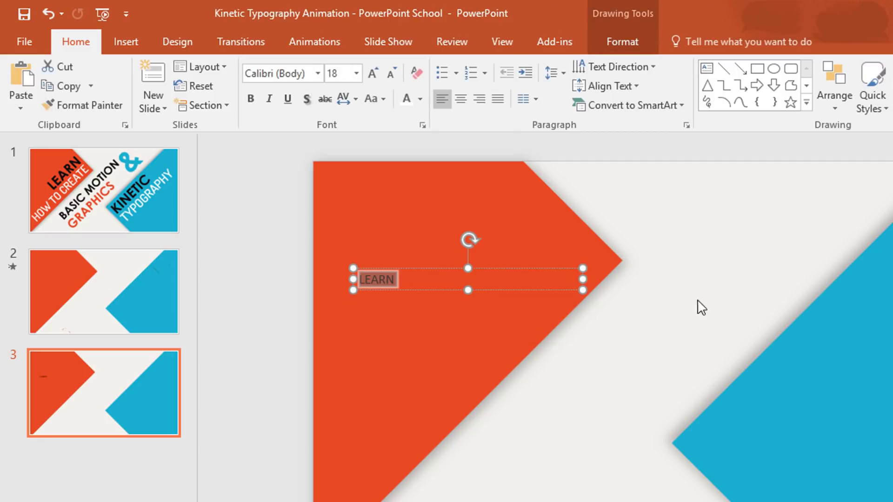
{"action": "left_click", "coordinate": [276, 74]}
{"action": "type", "text": "C"}
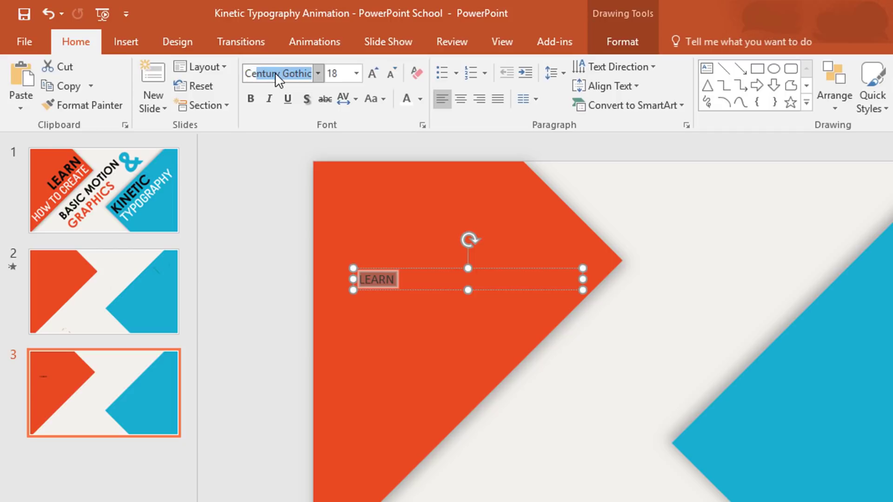
{"action": "type", "text": "entur"}
{"action": "key", "text": "Tab"}
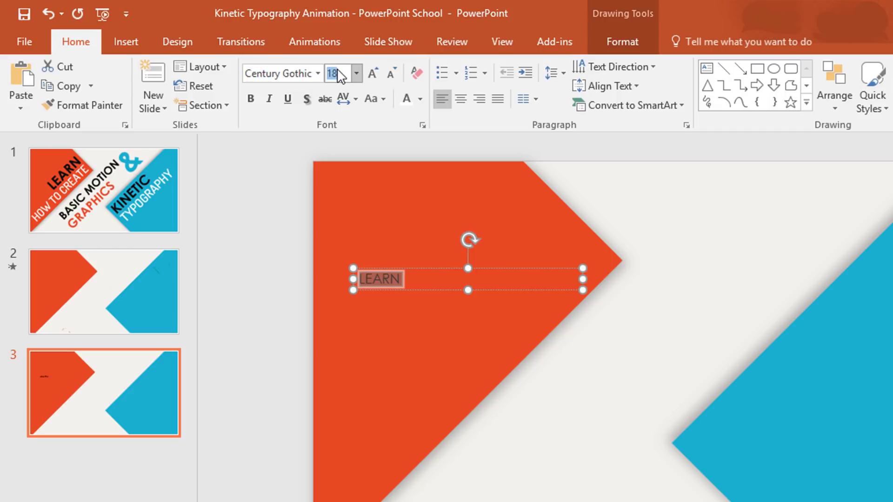
{"action": "key", "text": "Return"}
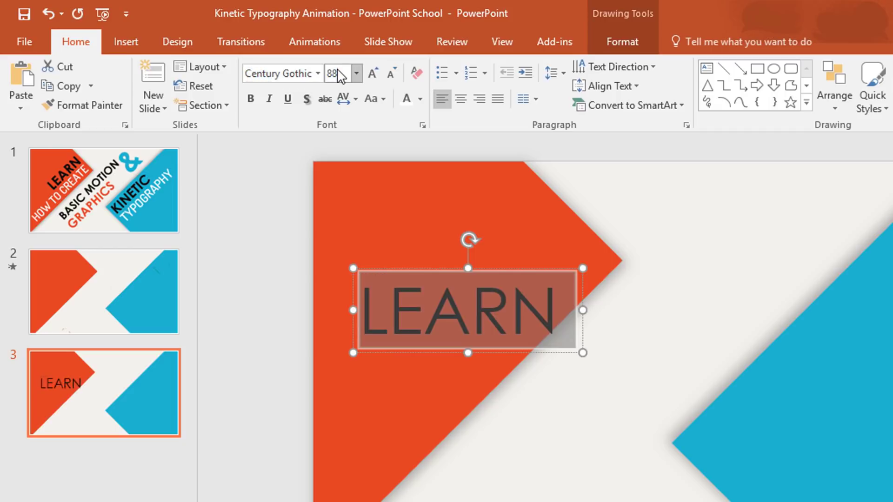
Make LEARN bold and black, then tilt it diagonally.
{"action": "left_click", "coordinate": [250, 100]}
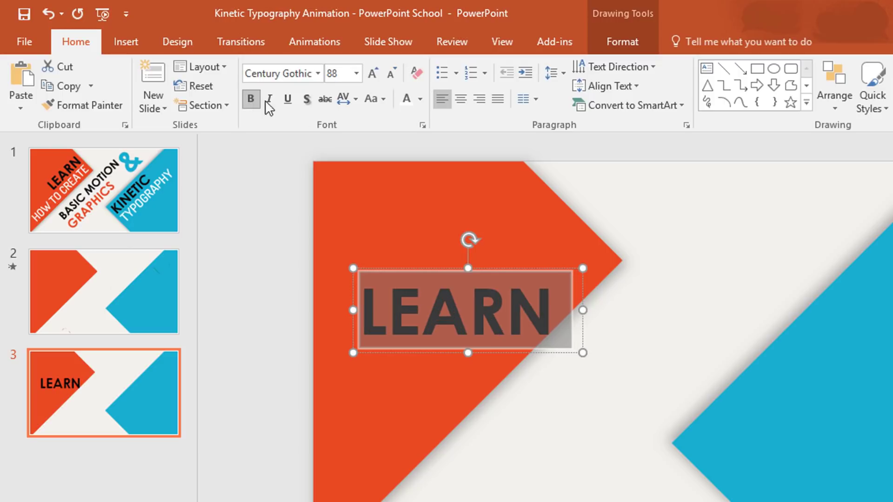
{"action": "left_click", "coordinate": [421, 99]}
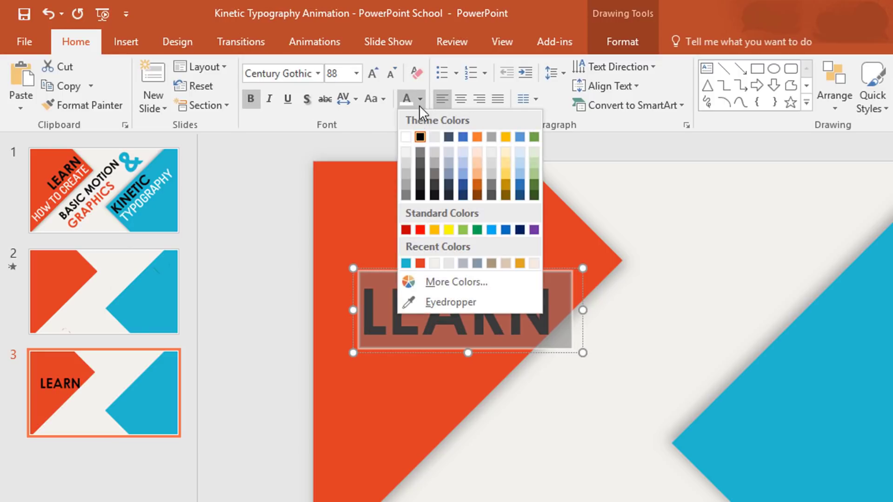
{"action": "left_click", "coordinate": [419, 195]}
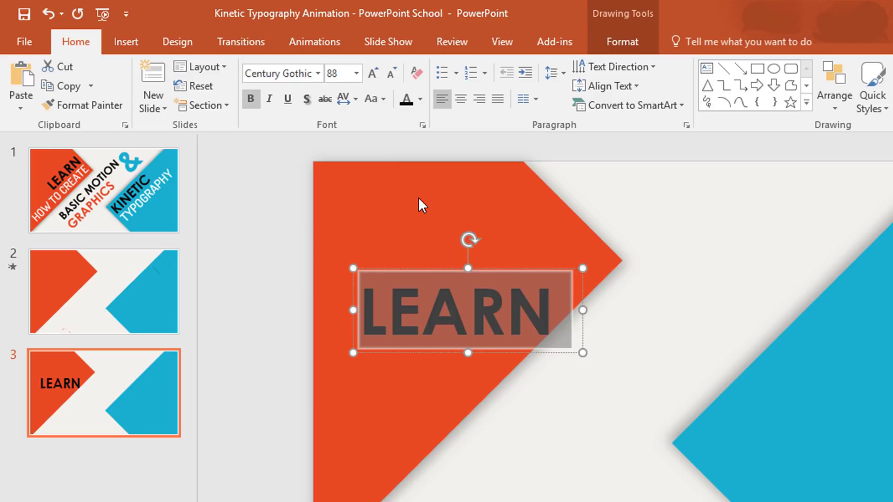
{"action": "left_click_drag", "start_coordinate": [468, 241], "coordinate": [417, 259]}
Nudge LEARN up and place a duplicate of it just below.
{"action": "left_click_drag", "start_coordinate": [524, 313], "coordinate": [528, 258]}
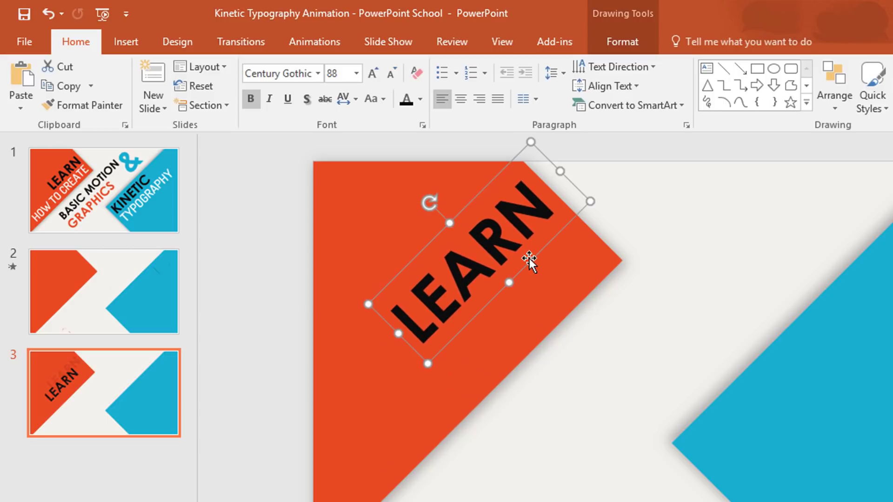
{"action": "key", "text": "ctrl+d"}
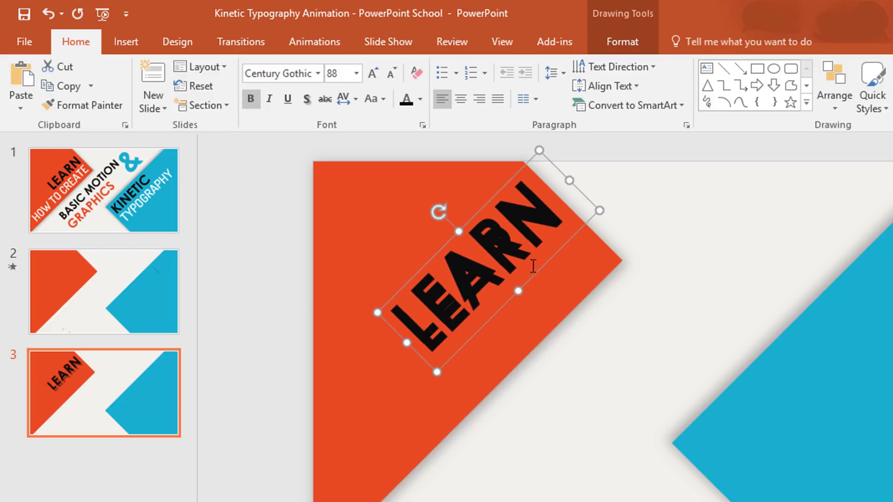
{"action": "left_click_drag", "start_coordinate": [538, 276], "coordinate": [565, 307]}
{"action": "double_click", "coordinate": [555, 285]}
Restyle the duplicate as white, non-bold 72 pt Dosis.
{"action": "left_click", "coordinate": [296, 74]}
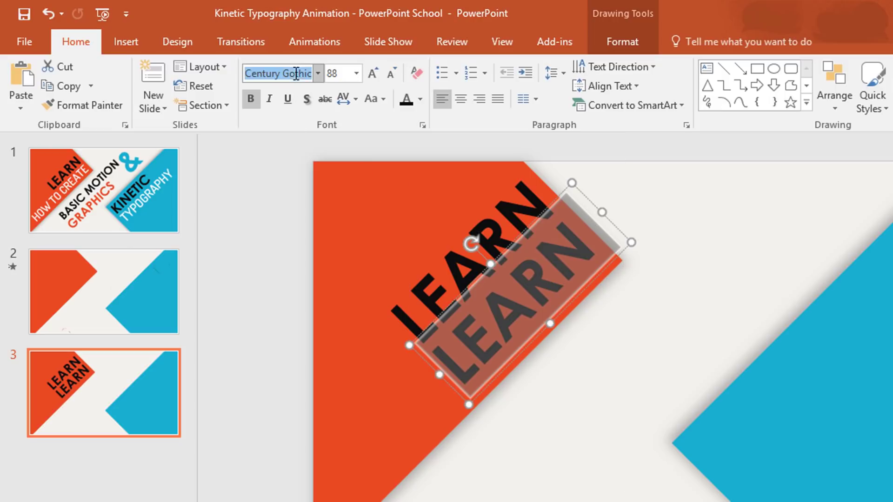
{"action": "type", "text": "Dosis"}
{"action": "key", "text": "Return"}
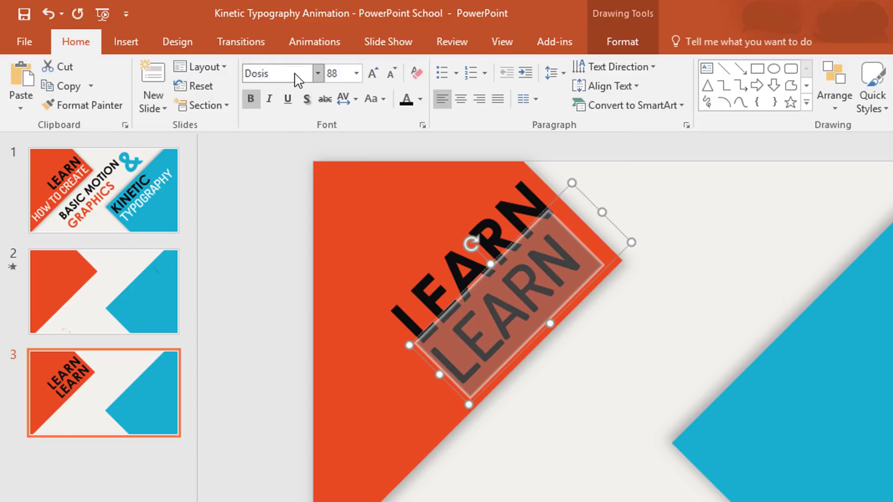
{"action": "left_click", "coordinate": [342, 74]}
{"action": "key", "text": "Return"}
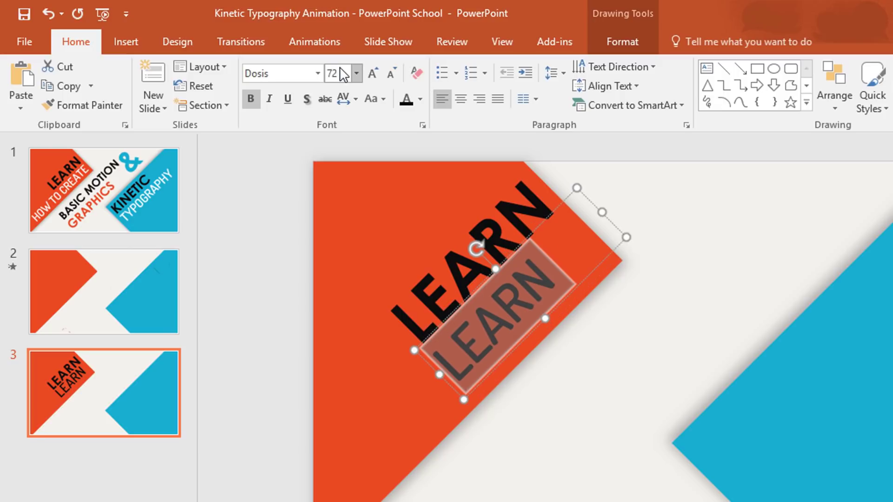
{"action": "left_click", "coordinate": [256, 103]}
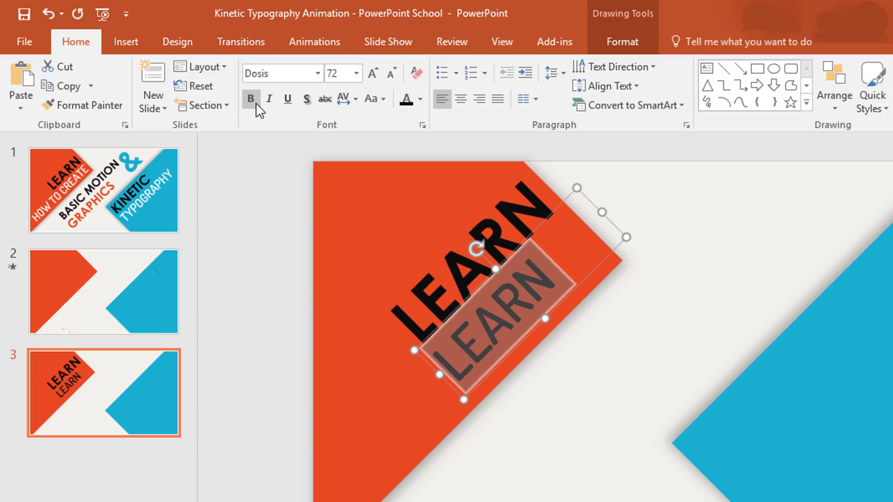
{"action": "left_click", "coordinate": [420, 99]}
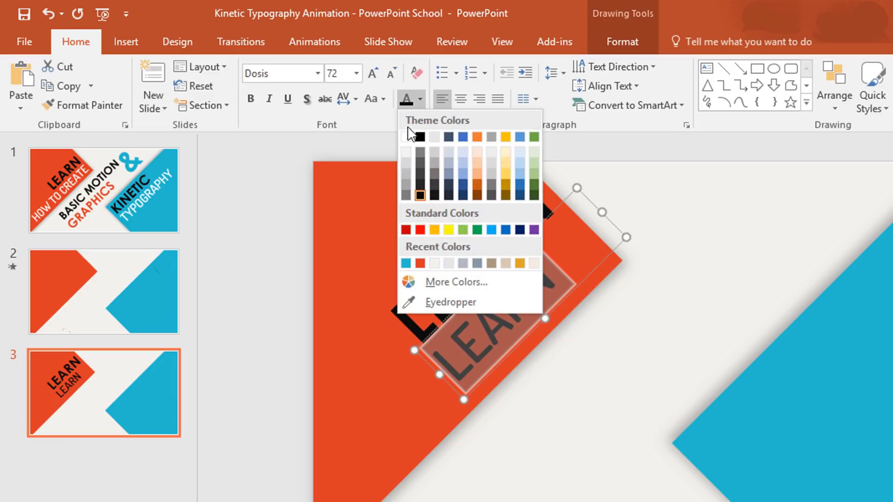
{"action": "left_click", "coordinate": [406, 136]}
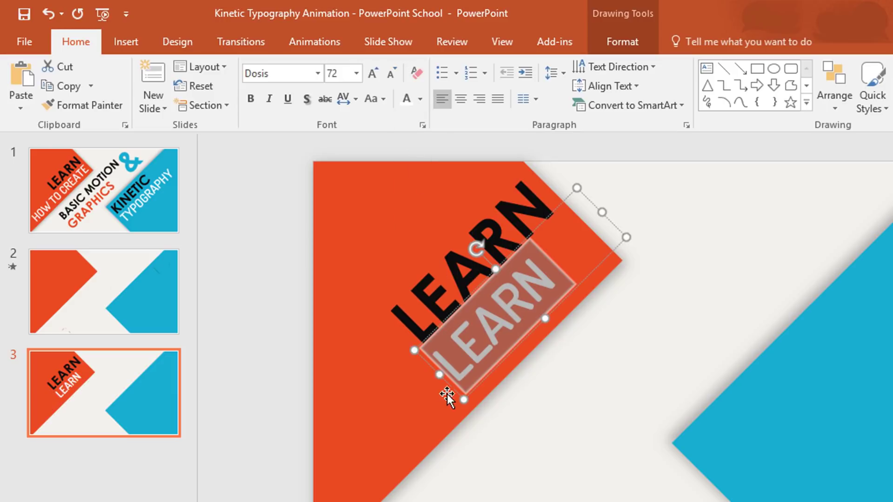
Lengthen the white box along the orange edge and change its text to right-aligned HOW TO CREATE.
{"action": "left_click_drag", "start_coordinate": [440, 375], "coordinate": [318, 494]}
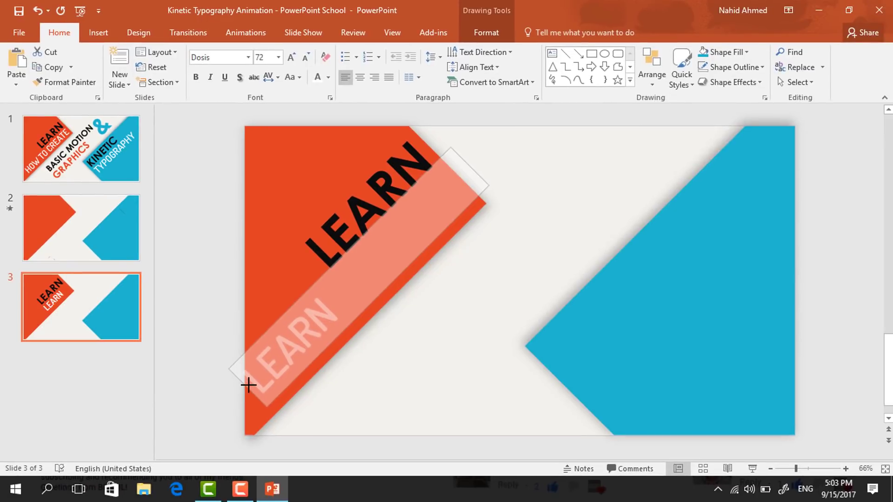
{"action": "left_click_drag", "start_coordinate": [248, 385], "coordinate": [248, 385]}
{"action": "double_click", "coordinate": [267, 378]}
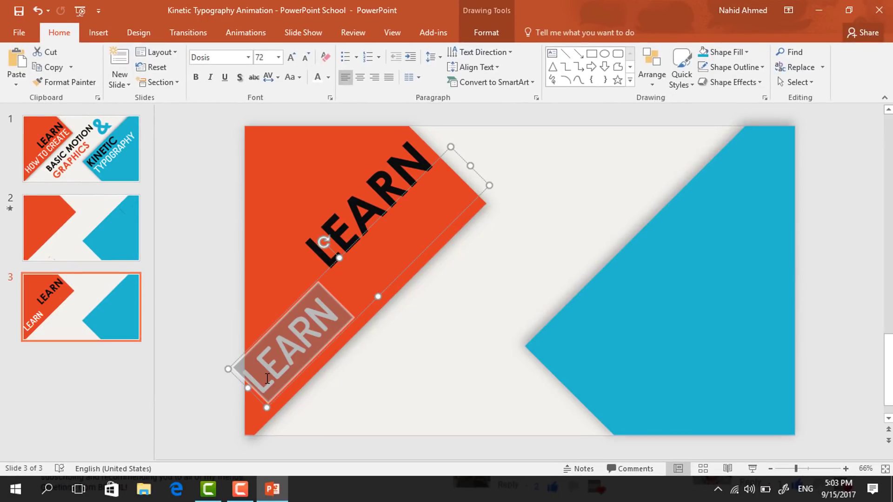
{"action": "type", "text": "HOW TO CREATE"}
{"action": "key", "text": "ctrl+a"}
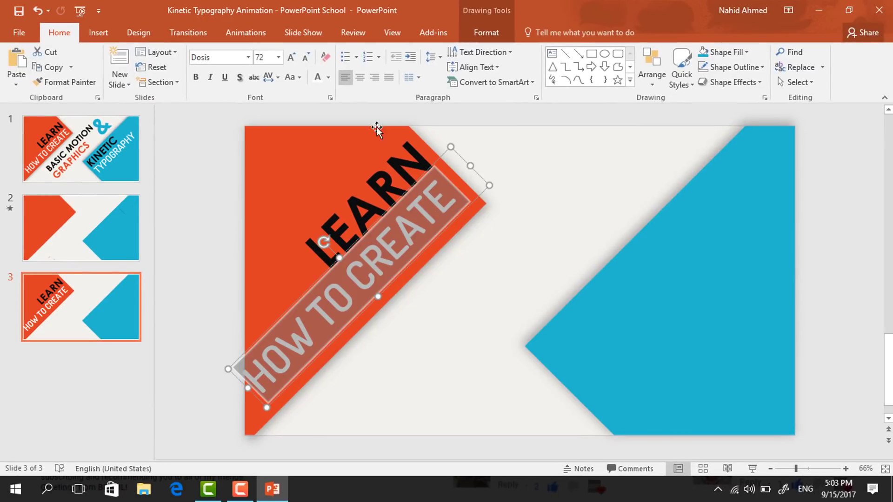
{"action": "left_click", "coordinate": [375, 78]}
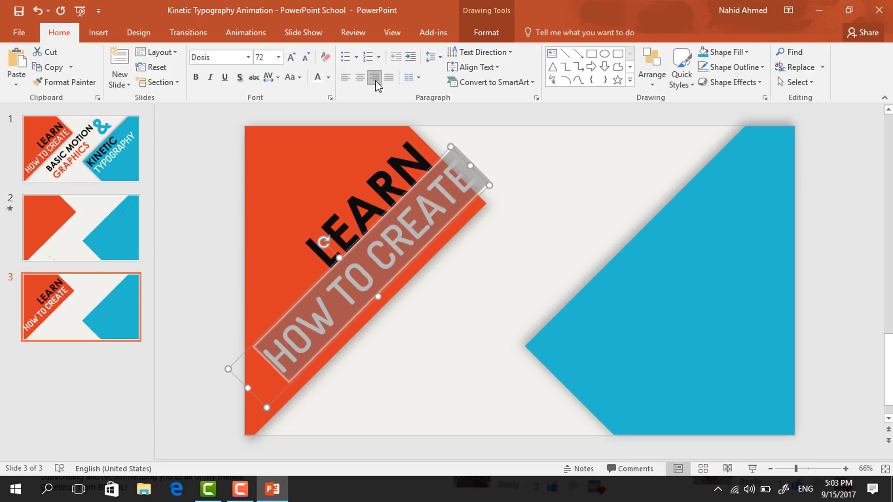
Shift HOW TO CREATE and LEARN slightly down-right along the diagonal.
{"action": "left_click", "coordinate": [443, 227]}
{"action": "left_click_drag", "start_coordinate": [431, 245], "coordinate": [438, 253]}
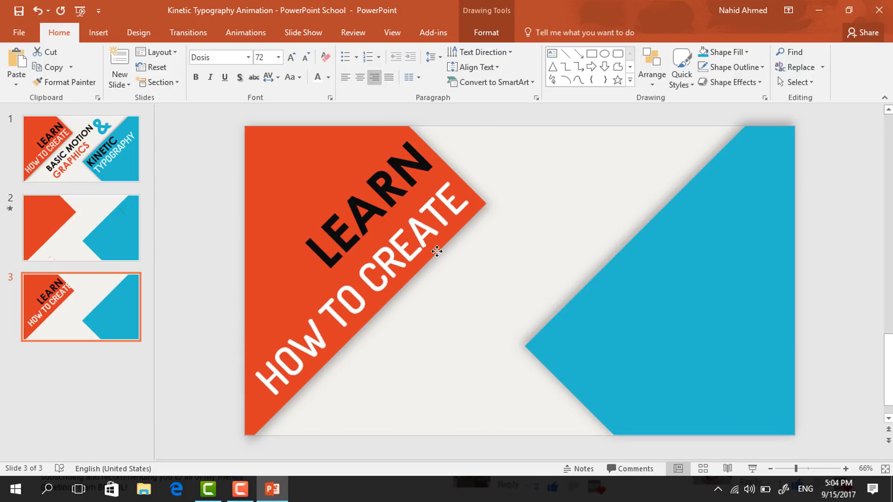
{"action": "left_click", "coordinate": [386, 228]}
{"action": "left_click_drag", "start_coordinate": [411, 207], "coordinate": [417, 212]}
Copy LEARN below HOW TO CREATE, lengthen the box, and retype it as BASIC MOTION.
{"action": "left_click_drag", "start_coordinate": [454, 171], "coordinate": [461, 180]}
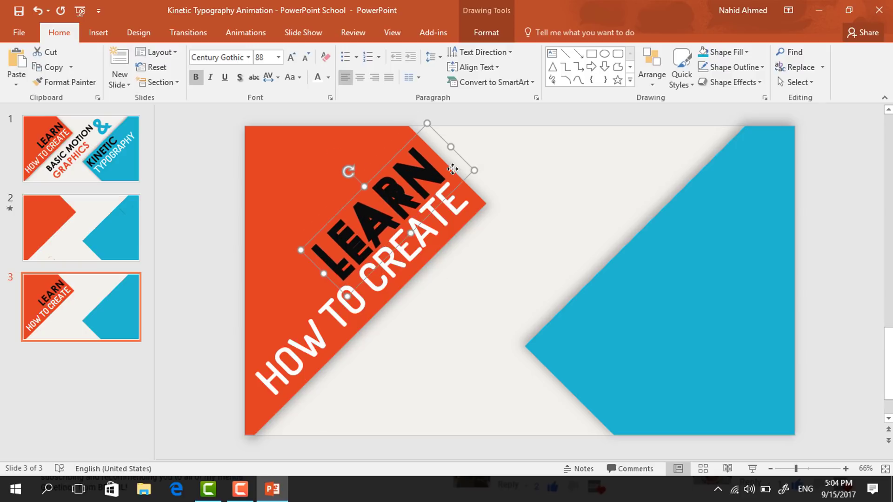
{"action": "left_click_drag", "start_coordinate": [500, 259], "coordinate": [486, 299]}
{"action": "left_click", "coordinate": [445, 302]}
{"action": "double_click", "coordinate": [445, 302]}
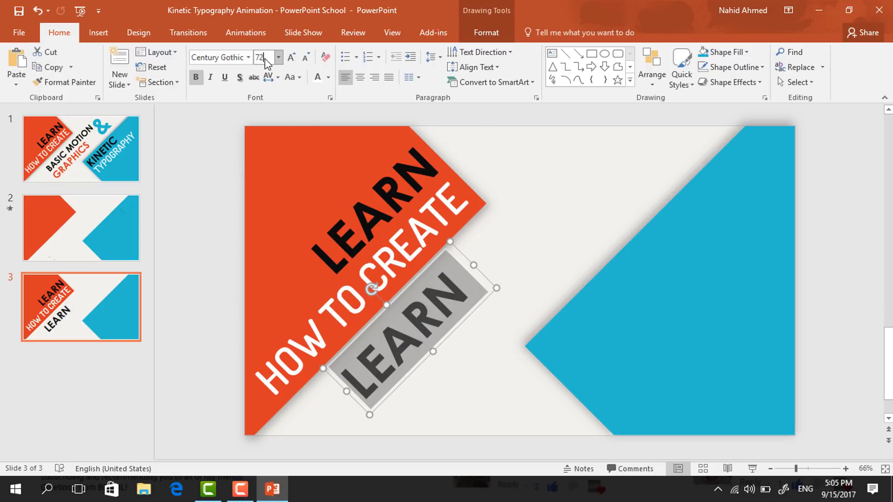
{"action": "key", "text": "ctrl+z"}
{"action": "left_click_drag", "start_coordinate": [472, 263], "coordinate": [564, 167]}
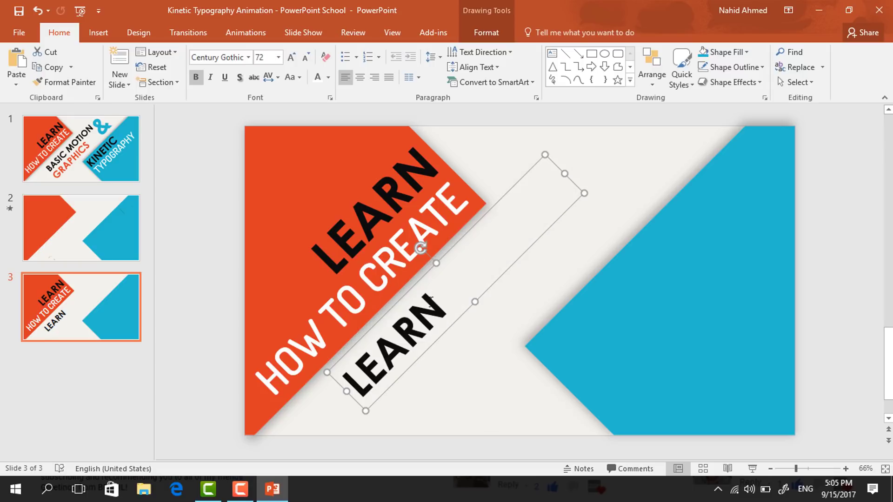
{"action": "double_click", "coordinate": [430, 302]}
{"action": "type", "text": "B"}
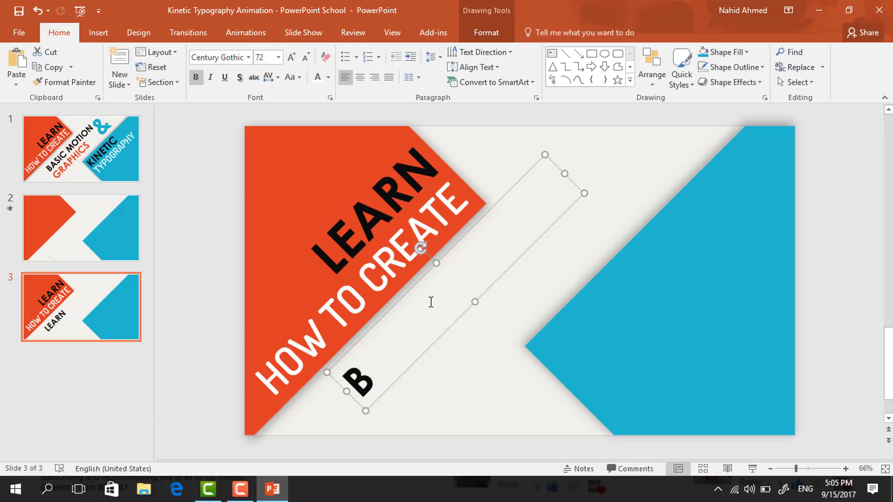
{"action": "type", "text": "ASIC MOTION"}
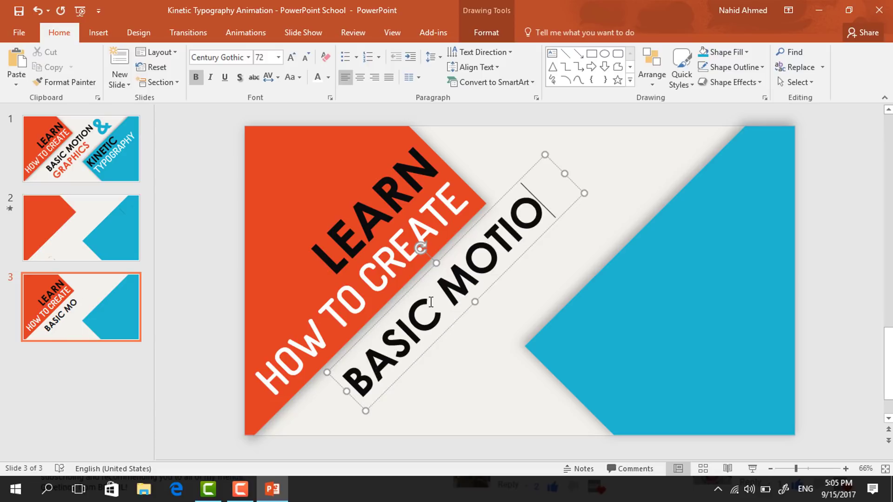
{"action": "left_click", "coordinate": [451, 345]}
Duplicate BASIC MOTION below itself as GRAPHICS at 80 pt in orange-red.
{"action": "left_click_drag", "start_coordinate": [454, 347], "coordinate": [474, 362]}
{"action": "triple_click", "coordinate": [463, 357]}
{"action": "type", "text": "GRAPHICS"}
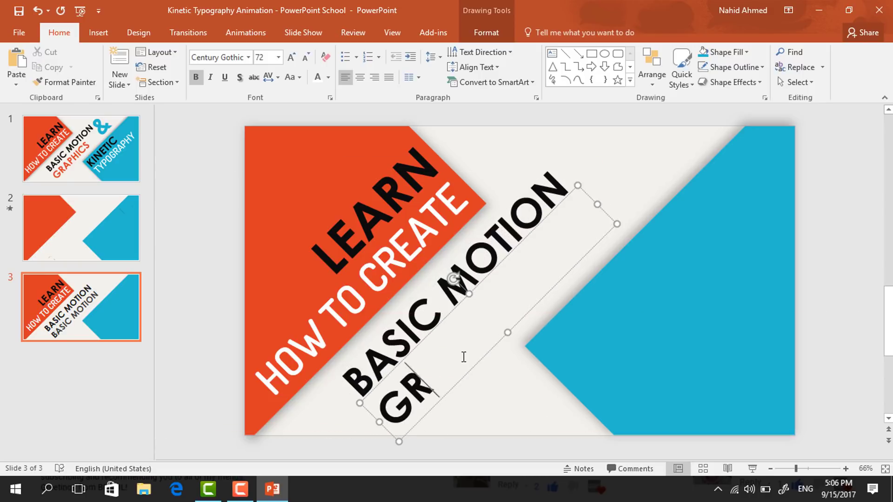
{"action": "triple_click", "coordinate": [464, 357]}
{"action": "left_click", "coordinate": [268, 55]}
{"action": "type", "text": "80"}
{"action": "key", "text": "Return"}
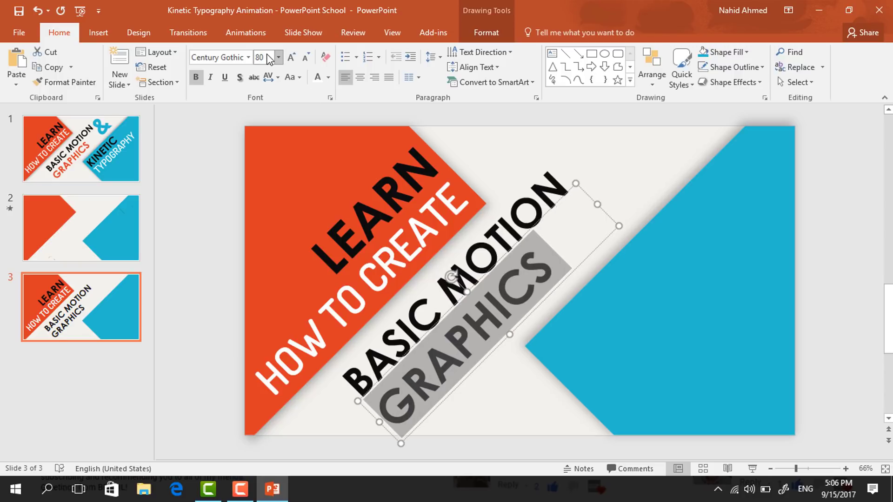
{"action": "left_click", "coordinate": [328, 78]}
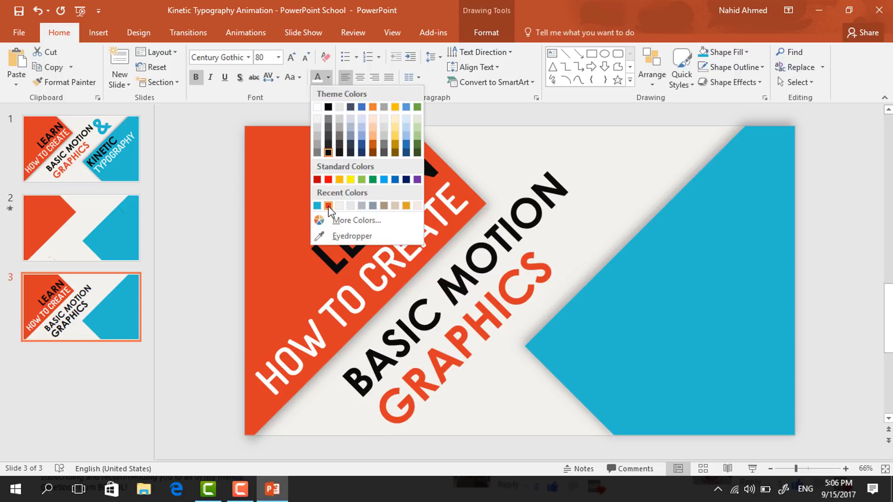
{"action": "left_click", "coordinate": [327, 179]}
Move BASIC MOTION and GRAPHICS up-right together and duplicate GRAPHICS to the right.
{"action": "key", "text": "Escape"}
{"action": "left_click", "coordinate": [433, 320], "text": "shift"}
{"action": "left_click_drag", "start_coordinate": [473, 374], "coordinate": [479, 371]}
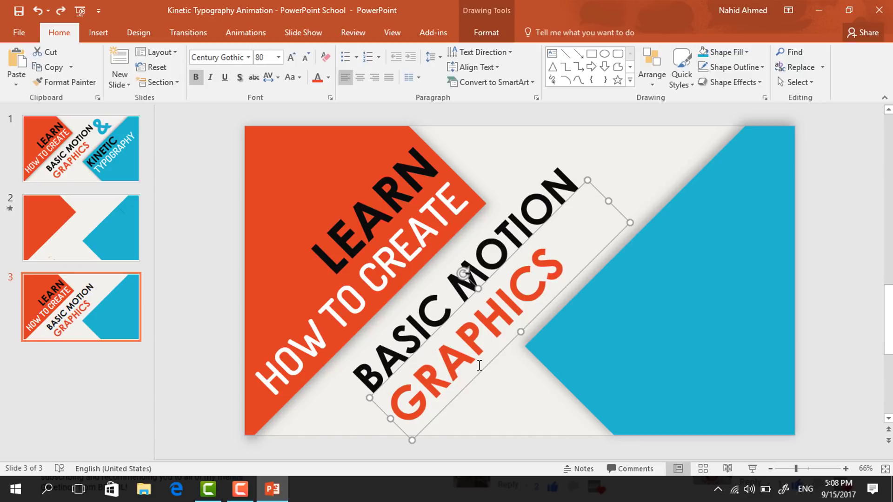
{"action": "left_click_drag", "start_coordinate": [482, 369], "coordinate": [507, 398]}
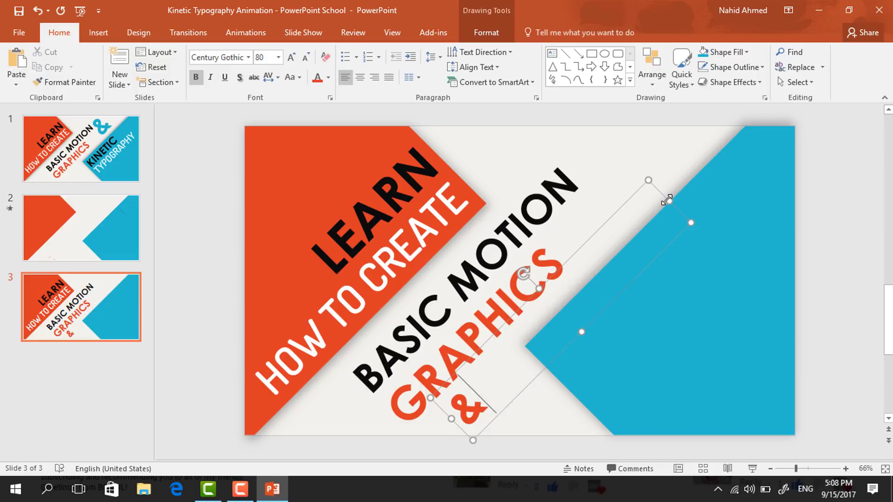
Shrink the copied box into an ampersand placed after MOTION and set it to 190 pt.
{"action": "left_click_drag", "start_coordinate": [691, 222], "coordinate": [522, 386]}
{"action": "left_click_drag", "start_coordinate": [493, 416], "coordinate": [621, 177]}
{"action": "double_click", "coordinate": [599, 164]}
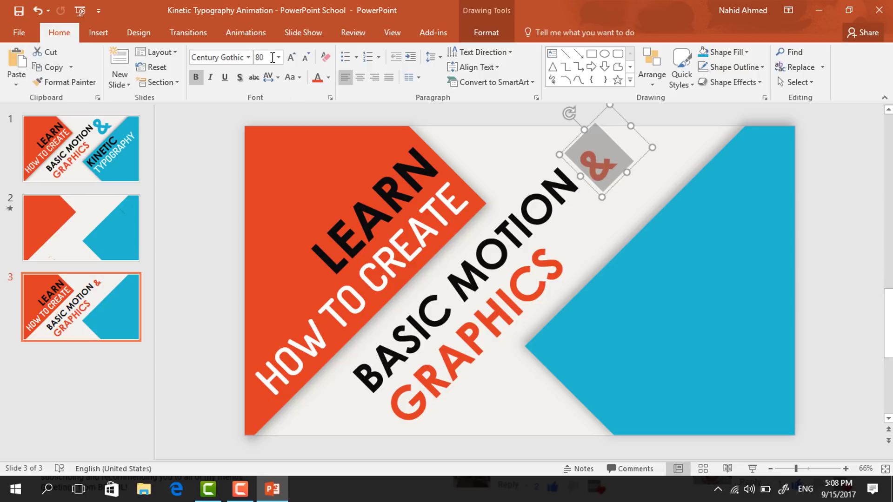
{"action": "left_click", "coordinate": [264, 58]}
{"action": "type", "text": "190"}
{"action": "key", "text": "Return"}
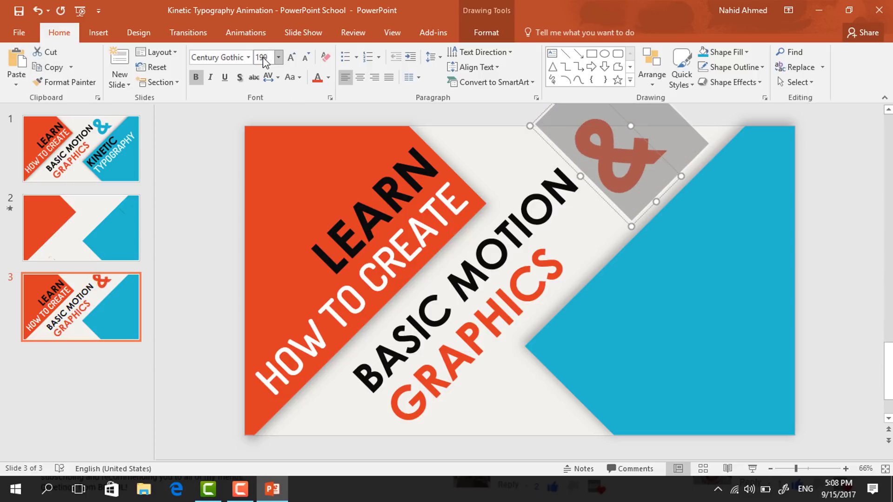
Colour the ampersand blue and nudge it slightly down.
{"action": "left_click", "coordinate": [329, 78]}
{"action": "left_click", "coordinate": [327, 205]}
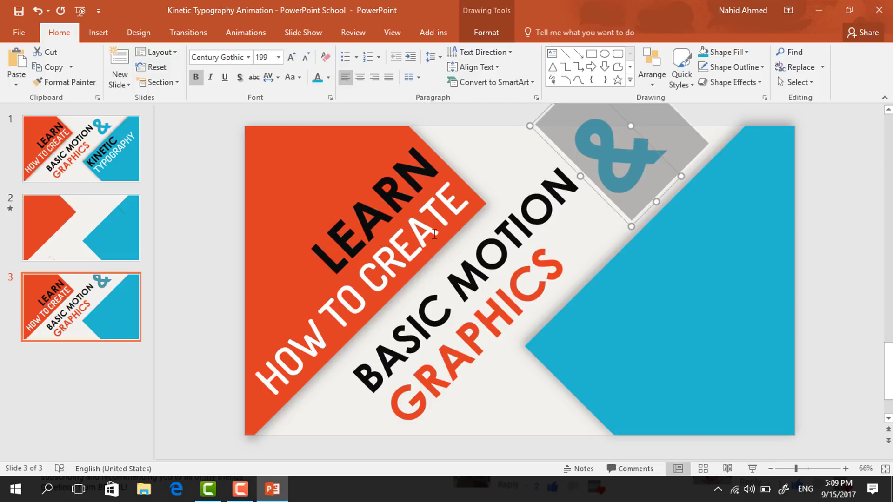
{"action": "left_click", "coordinate": [640, 213]}
{"action": "left_click_drag", "start_coordinate": [639, 224], "coordinate": [640, 229]}
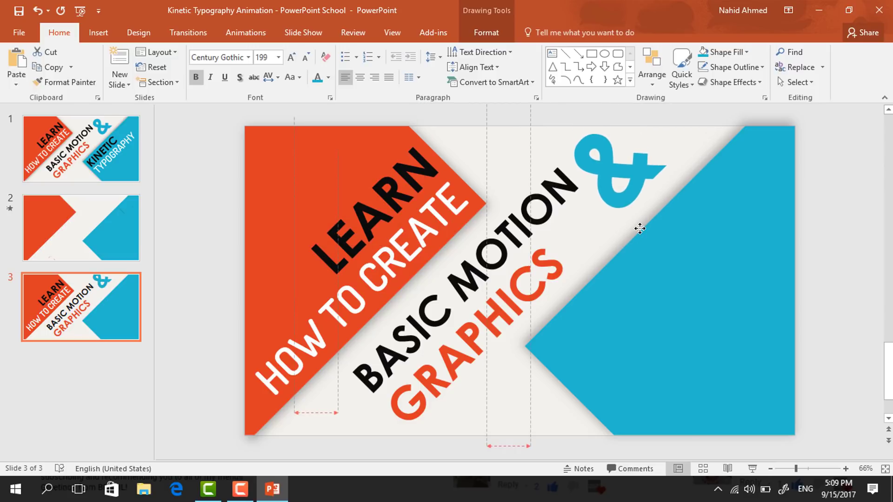
{"action": "left_click", "coordinate": [531, 415]}
{"action": "key", "text": "ctrl+z"}
{"action": "left_click", "coordinate": [449, 153]}
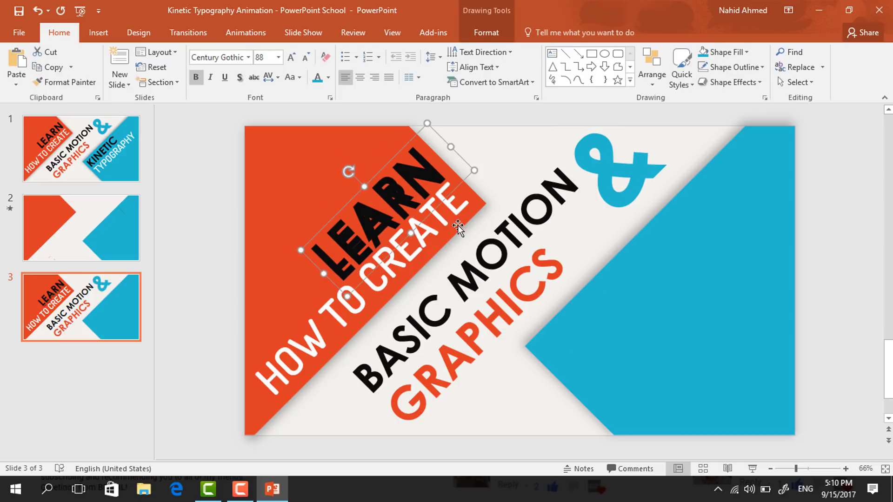
Copy LEARN onto the blue shape, widen the box, and retype it as KINETIC.
{"action": "left_click_drag", "start_coordinate": [454, 194], "coordinate": [685, 276]}
{"action": "left_click_drag", "start_coordinate": [686, 230], "coordinate": [699, 215]}
{"action": "double_click", "coordinate": [658, 261]}
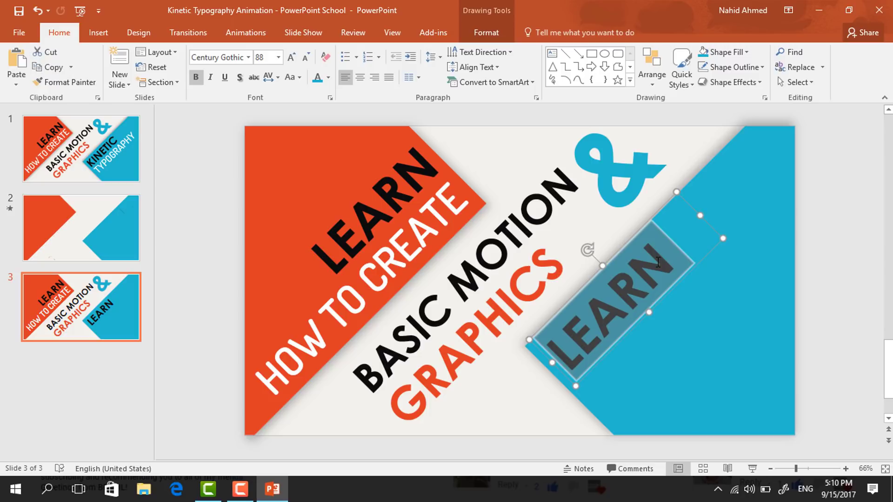
{"action": "type", "text": "KINETIC"}
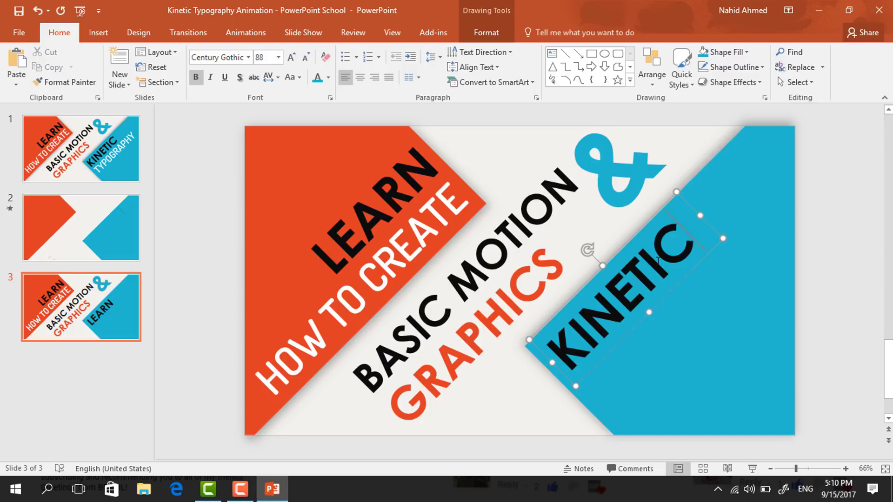
{"action": "left_click", "coordinate": [479, 417]}
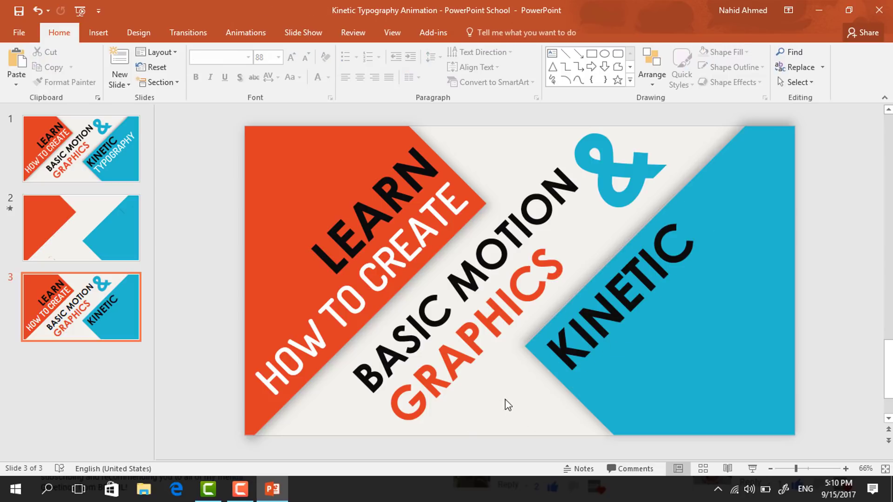
{"action": "left_click", "coordinate": [428, 258]}
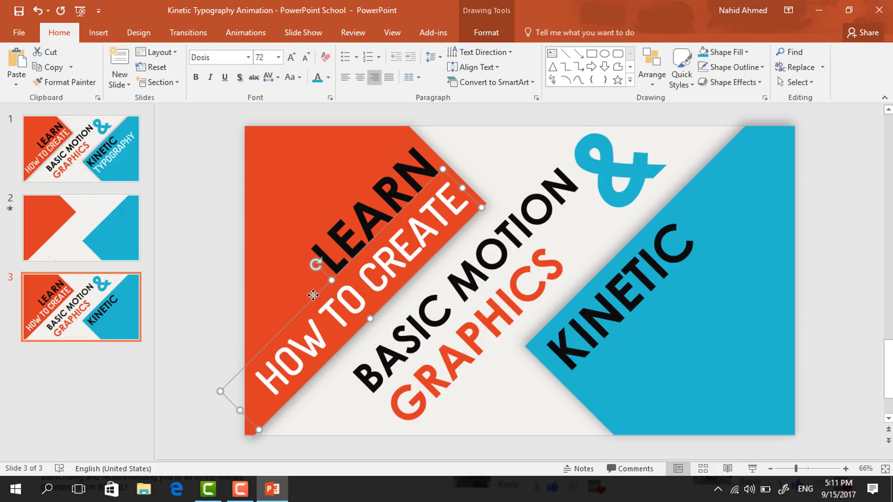
Copy HOW TO CREATE onto the blue shape as left-aligned TYPOGRAPHY placed beside KINETIC.
{"action": "left_click_drag", "start_coordinate": [313, 295], "coordinate": [660, 346]}
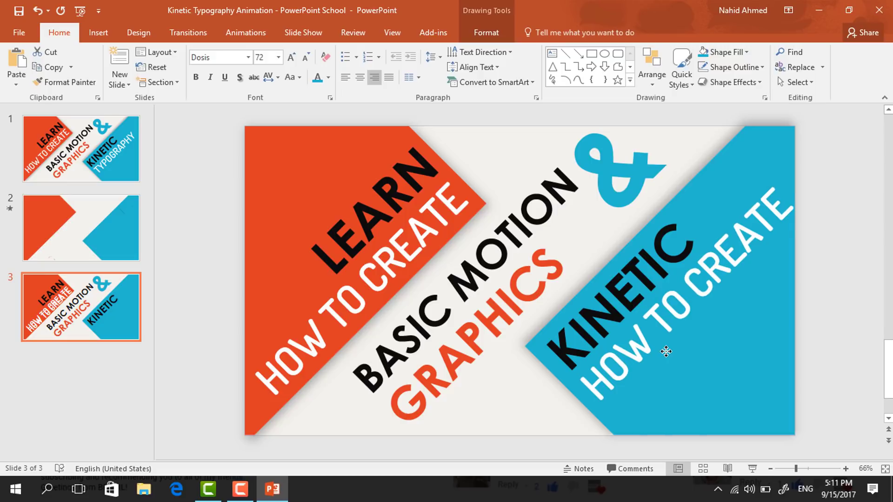
{"action": "triple_click", "coordinate": [657, 342]}
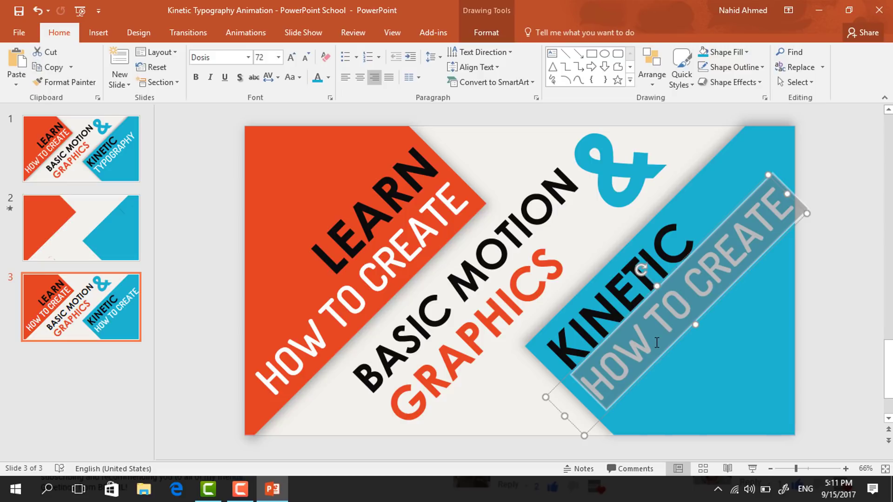
{"action": "type", "text": "TYPOGRAPHY"}
{"action": "key", "text": "ctrl+a"}
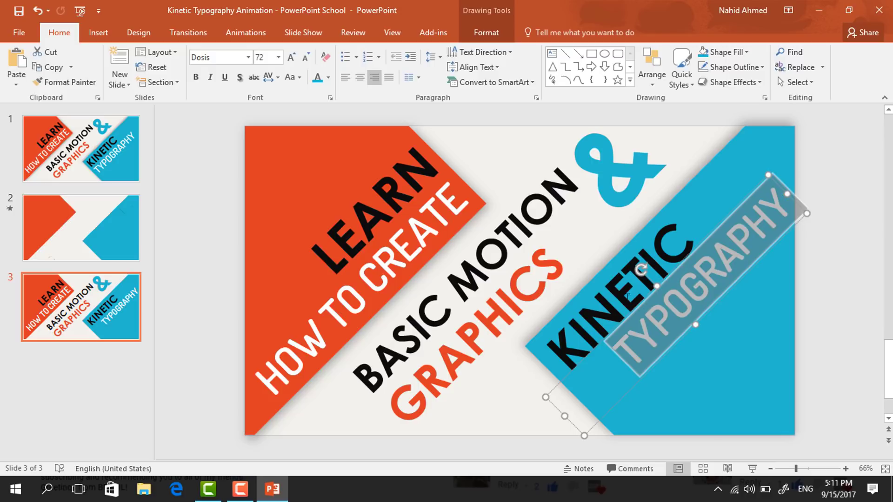
{"action": "left_click", "coordinate": [349, 80]}
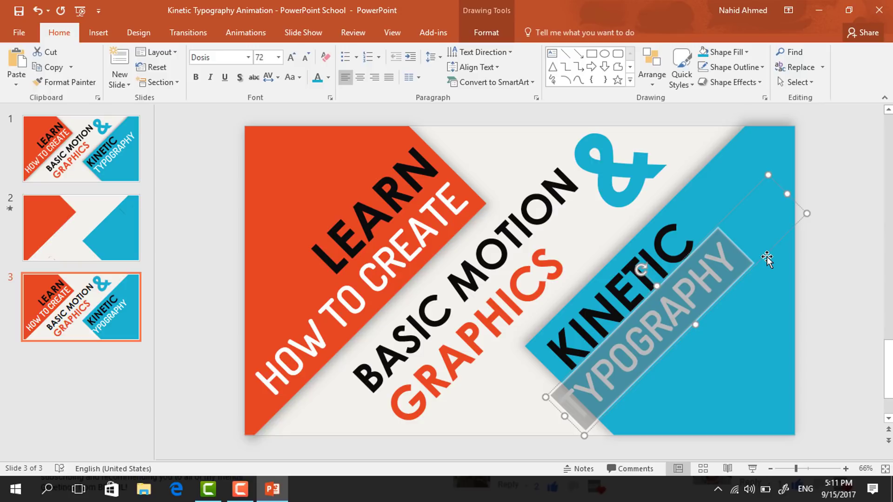
{"action": "left_click_drag", "start_coordinate": [766, 258], "coordinate": [776, 249]}
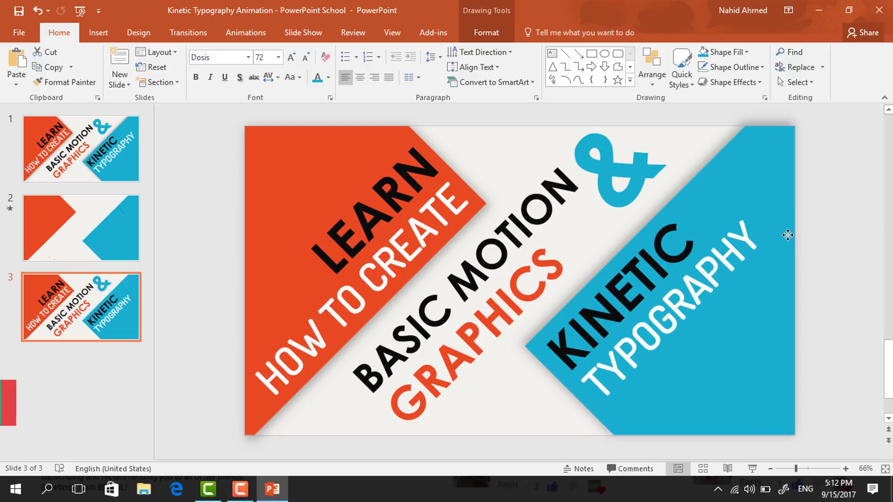
Move LEARN down-left so it sits partly off the slide.
{"action": "left_click", "coordinate": [802, 179]}
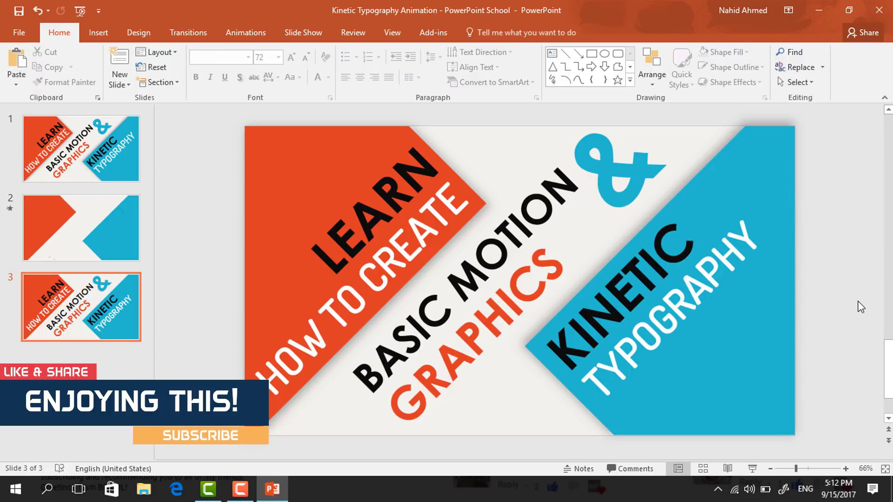
{"action": "left_click", "coordinate": [438, 166]}
{"action": "left_click_drag", "start_coordinate": [438, 166], "coordinate": [304, 320]}
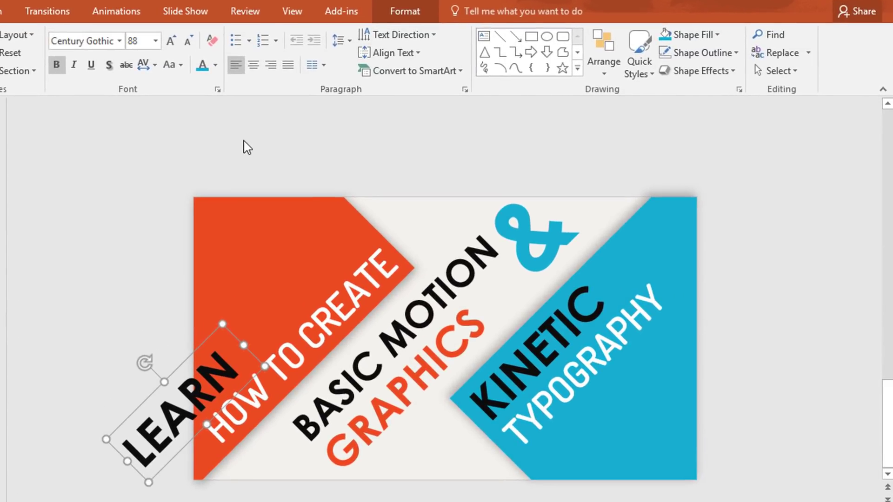
Give LEARN a 0.75 s Lines motion path back to its original spot, then shift HOW TO CREATE up-left.
{"action": "left_click", "coordinate": [257, 31]}
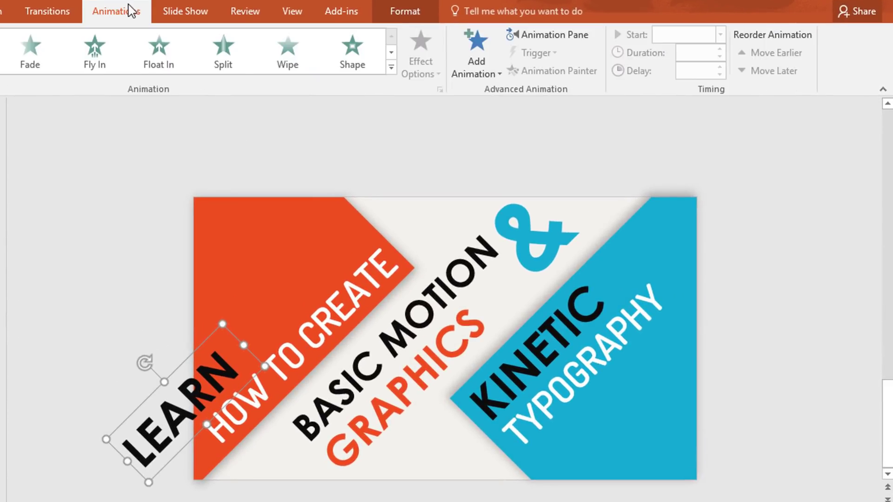
{"action": "left_click", "coordinate": [497, 77]}
{"action": "scroll", "coordinate": [593, 290], "scroll_direction": "down", "scroll_amount": 5}
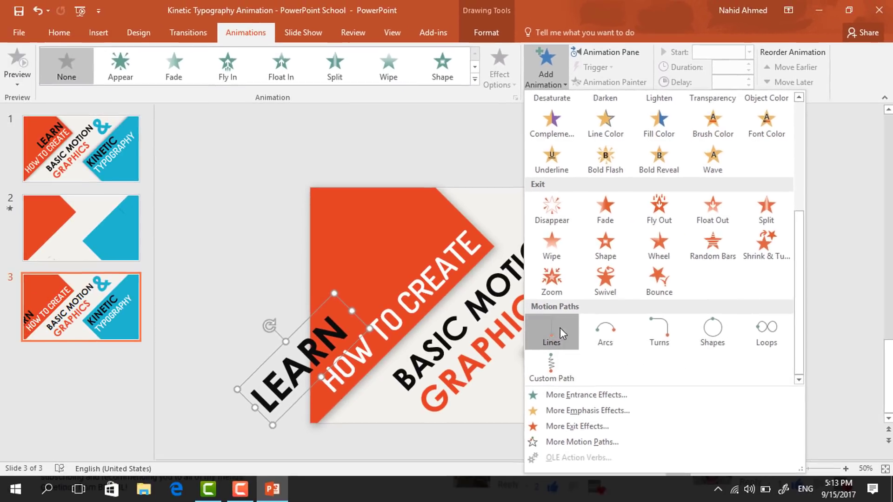
{"action": "left_click", "coordinate": [560, 328]}
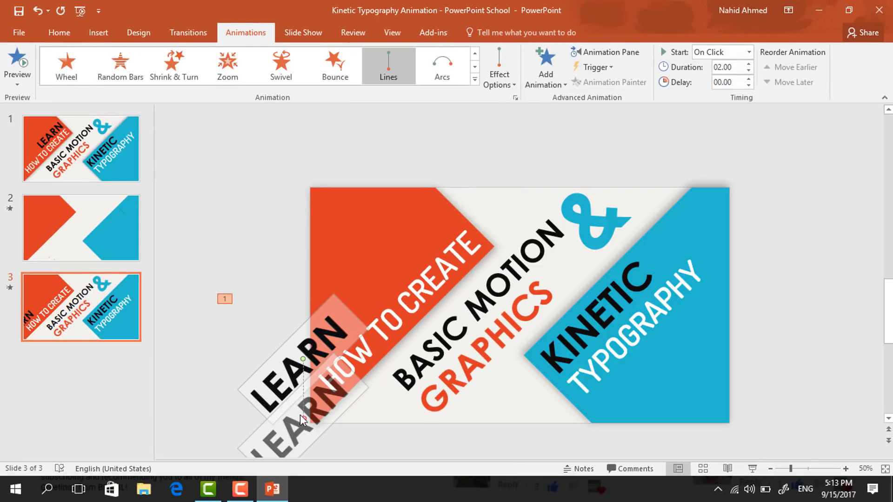
{"action": "mouse_move", "coordinate": [306, 418]}
{"action": "left_mouse_down"}
{"action": "mouse_move", "coordinate": [356, 371]}
{"action": "mouse_move", "coordinate": [416, 248]}
{"action": "left_mouse_up"}
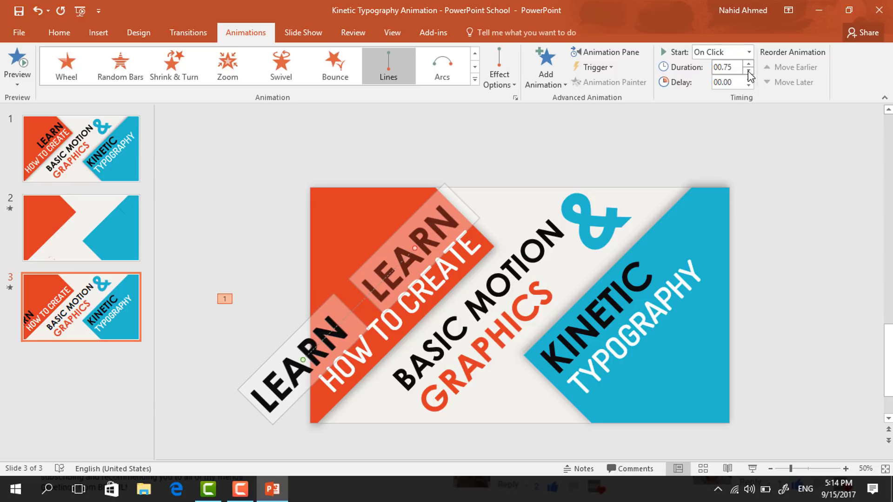
{"action": "left_click", "coordinate": [485, 249]}
{"action": "left_click_drag", "start_coordinate": [484, 248], "coordinate": [458, 218]}
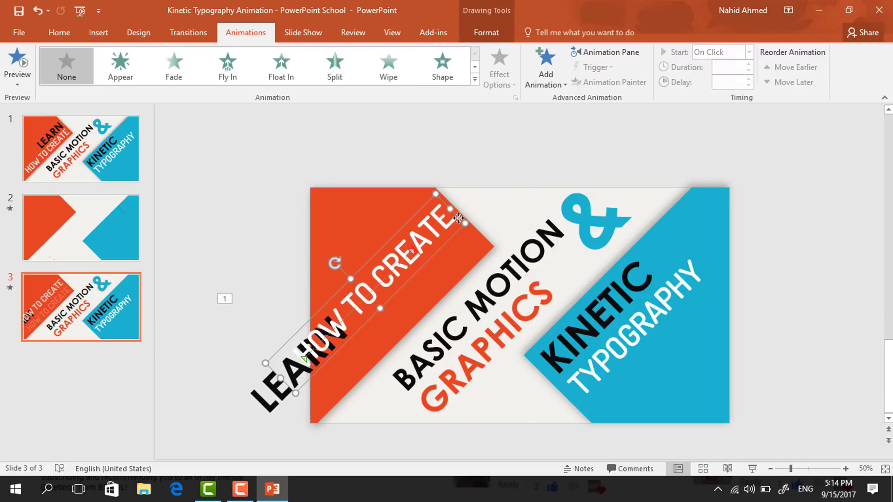
Add a Lines motion path to HOW TO CREATE, set to start With Previous.
{"action": "left_click", "coordinate": [558, 86]}
{"action": "scroll", "coordinate": [613, 243], "scroll_direction": "down", "scroll_amount": 5}
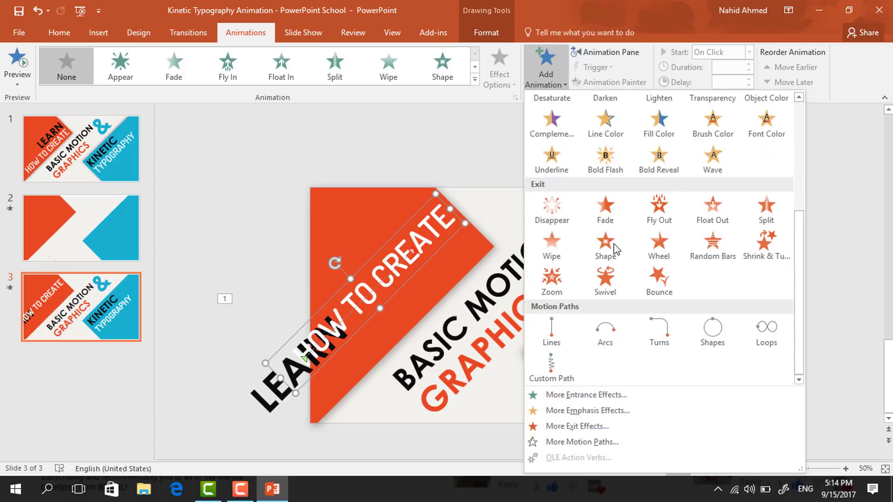
{"action": "left_click", "coordinate": [558, 343]}
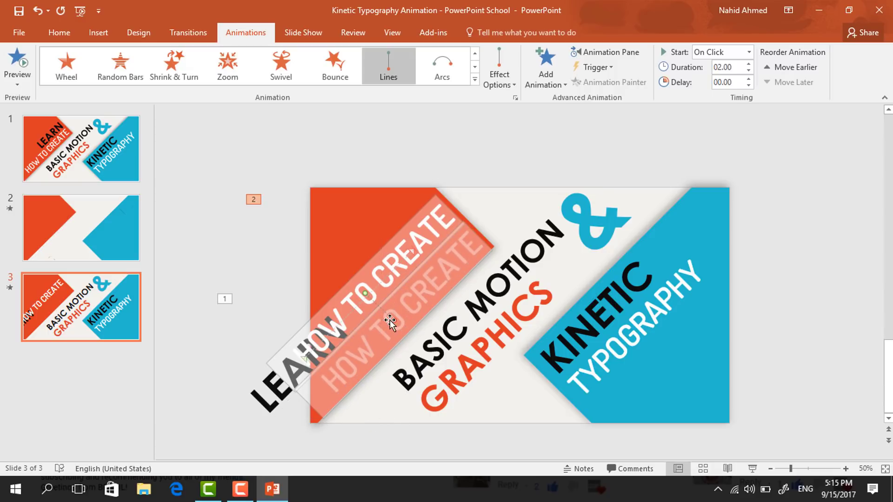
{"action": "left_click", "coordinate": [748, 52]}
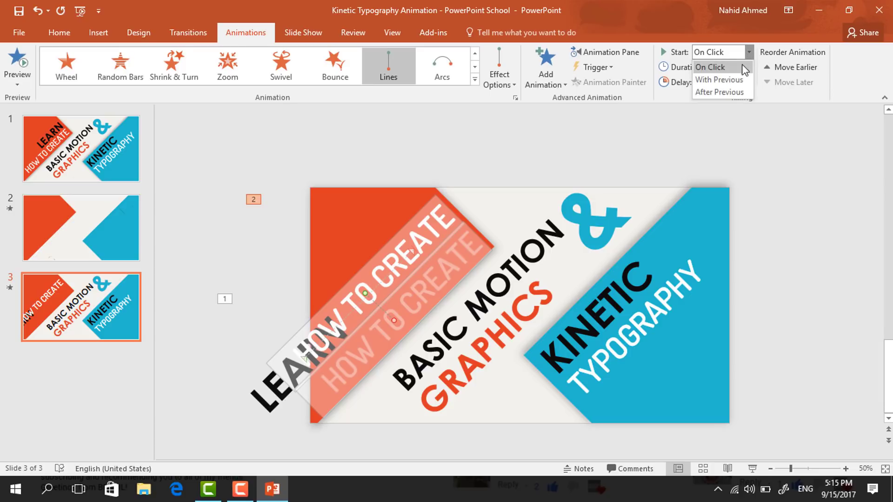
{"action": "left_click", "coordinate": [743, 80]}
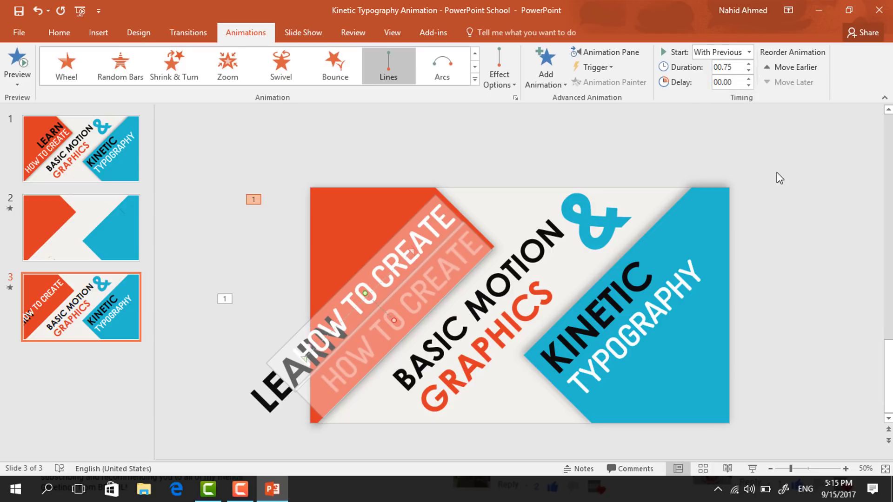
{"action": "left_click", "coordinate": [633, 223]}
Draw a rectangle near LEARN and fill it with the banner's orange.
{"action": "left_click", "coordinate": [59, 33]}
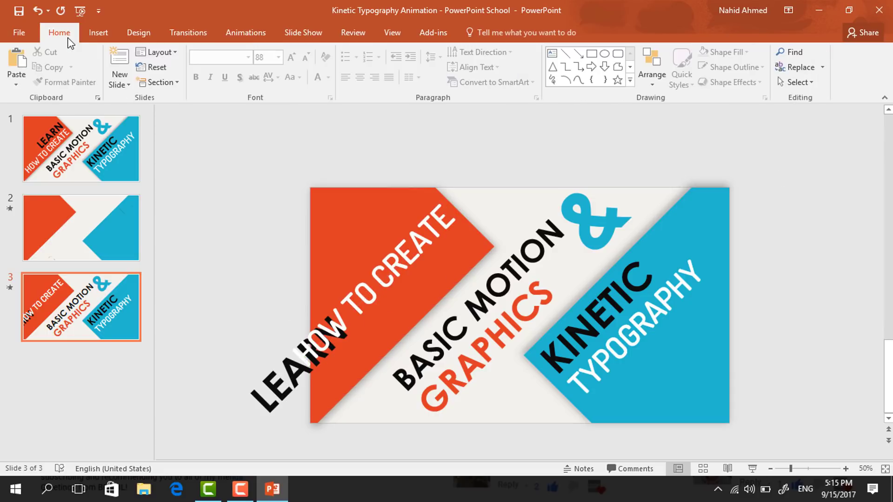
{"action": "left_click", "coordinate": [592, 54]}
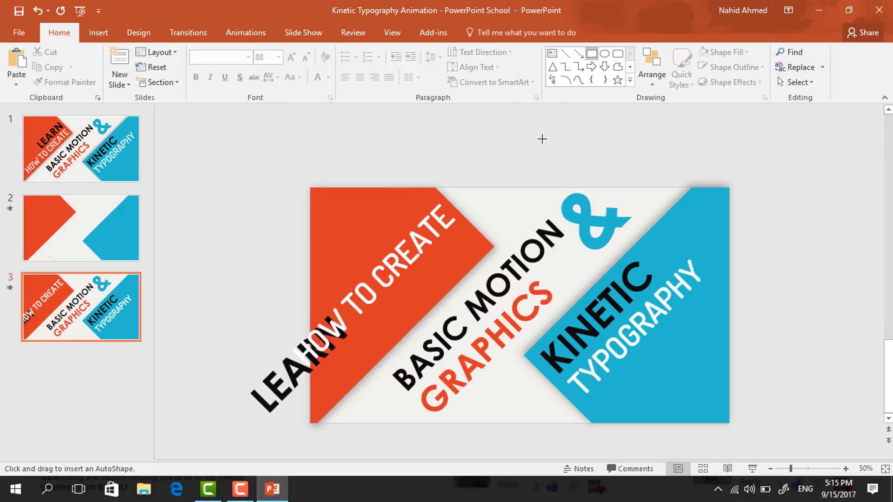
{"action": "left_click_drag", "start_coordinate": [236, 302], "coordinate": [347, 350]}
{"action": "left_click", "coordinate": [486, 33]}
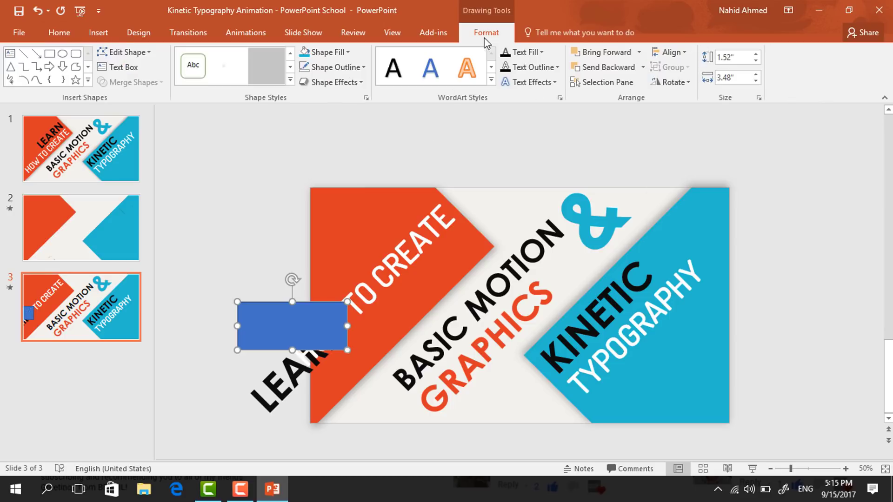
{"action": "left_click", "coordinate": [344, 52]}
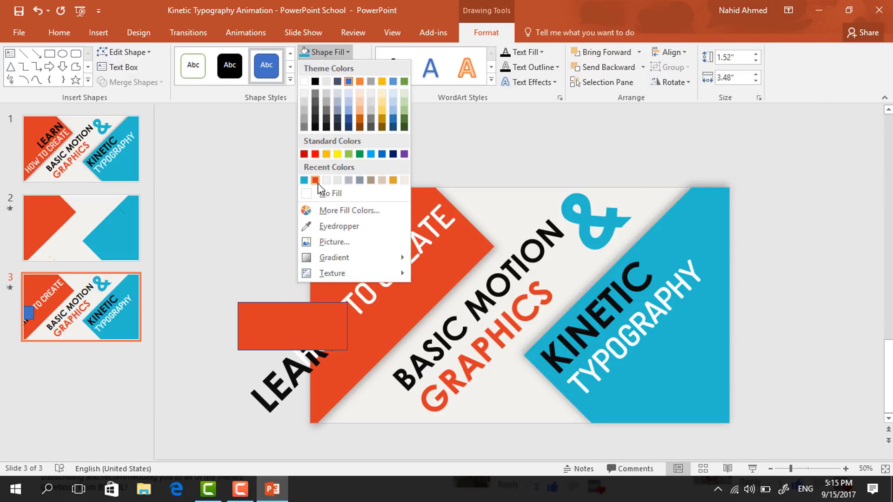
{"action": "left_click", "coordinate": [315, 181]}
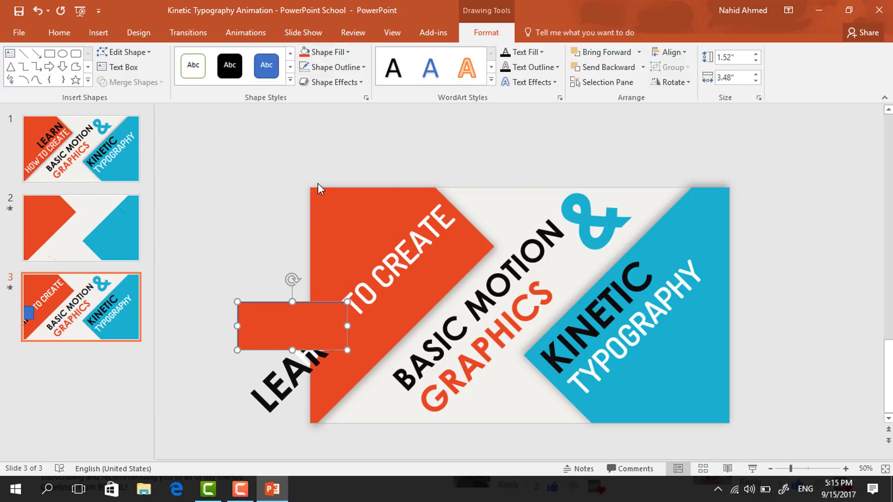
{"action": "left_click", "coordinate": [352, 68]}
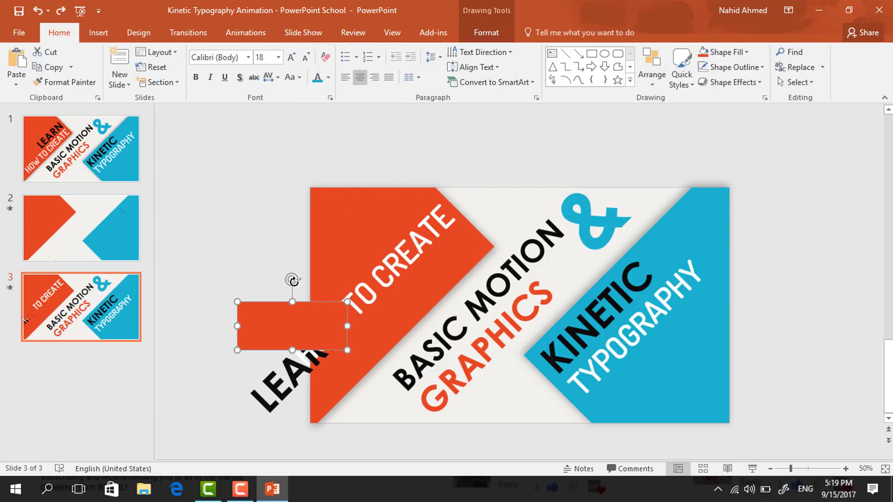
Rotate the rectangle to the banner's diagonal, bring it to front, and place it partly off the lower-left.
{"action": "left_click_drag", "start_coordinate": [294, 280], "coordinate": [260, 296]}
{"action": "left_click_drag", "start_coordinate": [288, 327], "coordinate": [422, 259]}
{"action": "left_click_drag", "start_coordinate": [367, 288], "coordinate": [332, 322]}
{"action": "left_click_drag", "start_coordinate": [379, 302], "coordinate": [296, 405]}
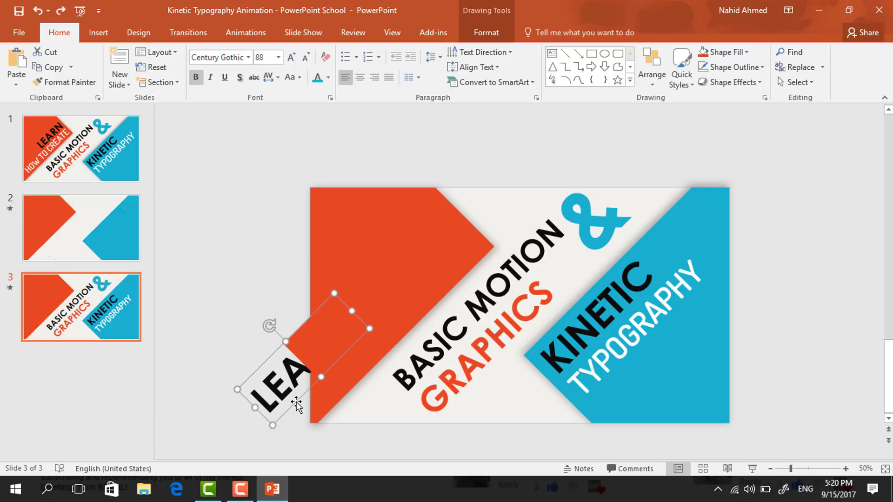
{"action": "right_click", "coordinate": [297, 404]}
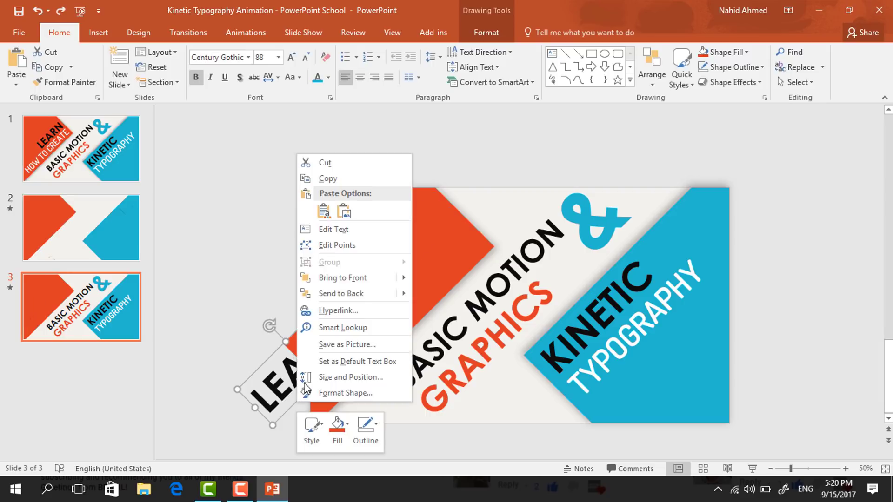
{"action": "left_click", "coordinate": [354, 278]}
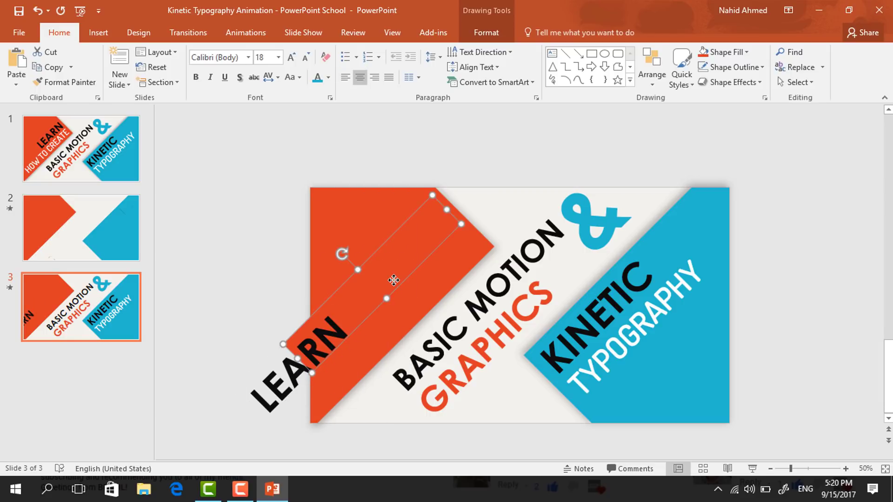
{"action": "key", "text": "Down"}
{"action": "key", "text": "Down"}
{"action": "key", "text": "Right"}
{"action": "key", "text": "Right"}
{"action": "left_click_drag", "start_coordinate": [393, 280], "coordinate": [321, 343]}
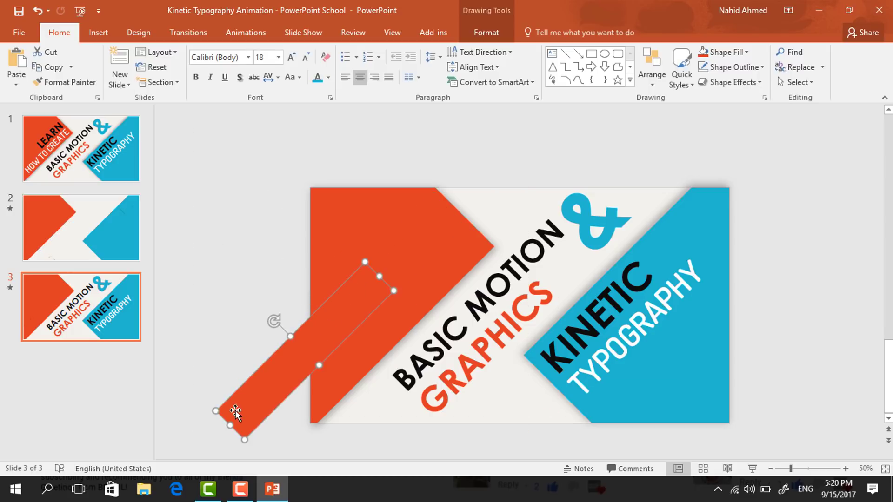
{"action": "left_click", "coordinate": [361, 298]}
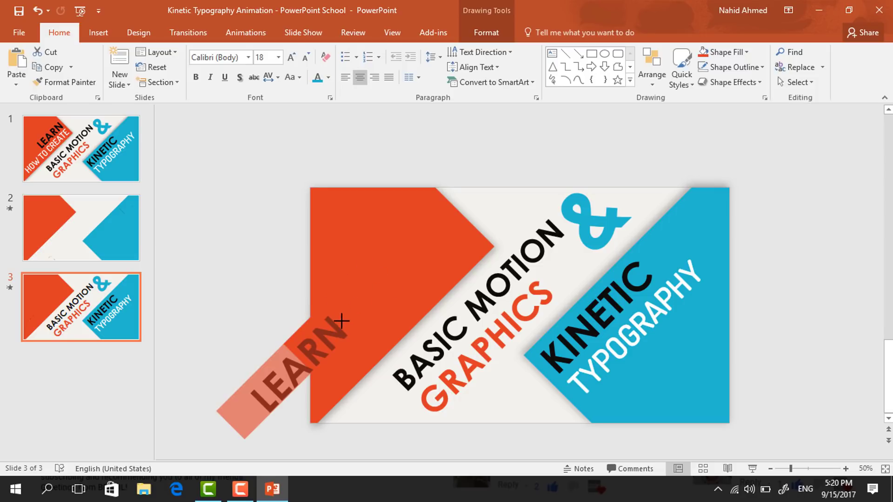